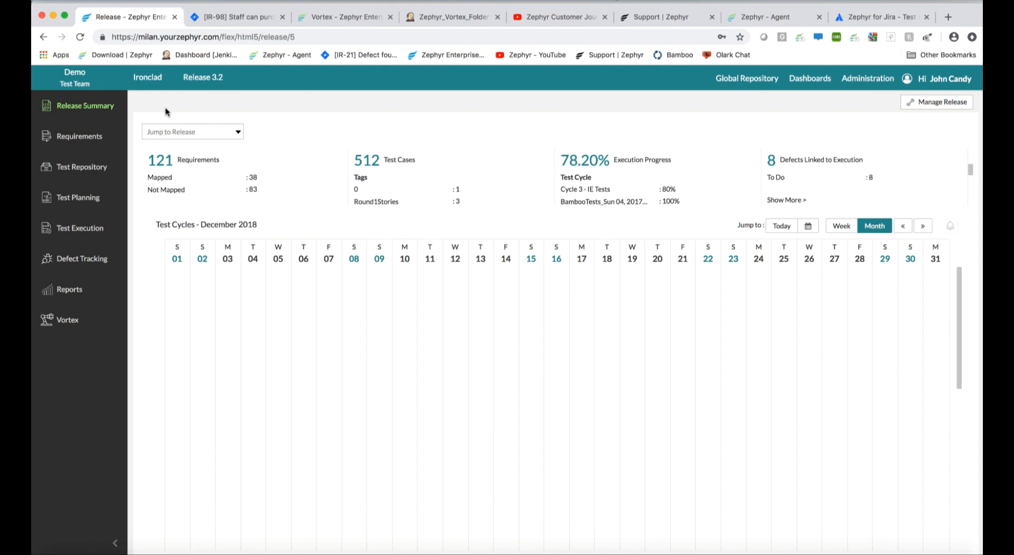
- Look through the available projects and releases and the test cycles on the December 2018 release calendar
click(167, 79)
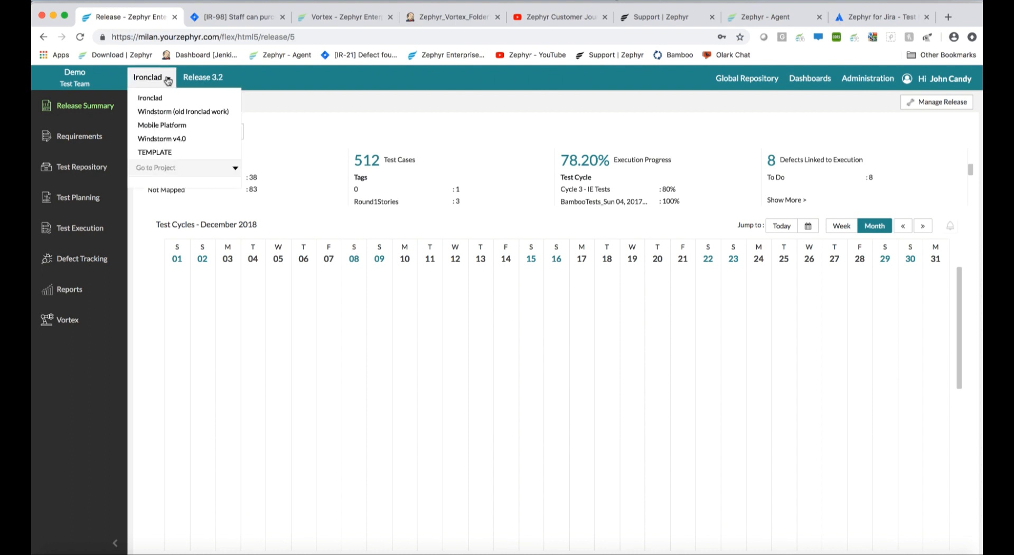
click(231, 79)
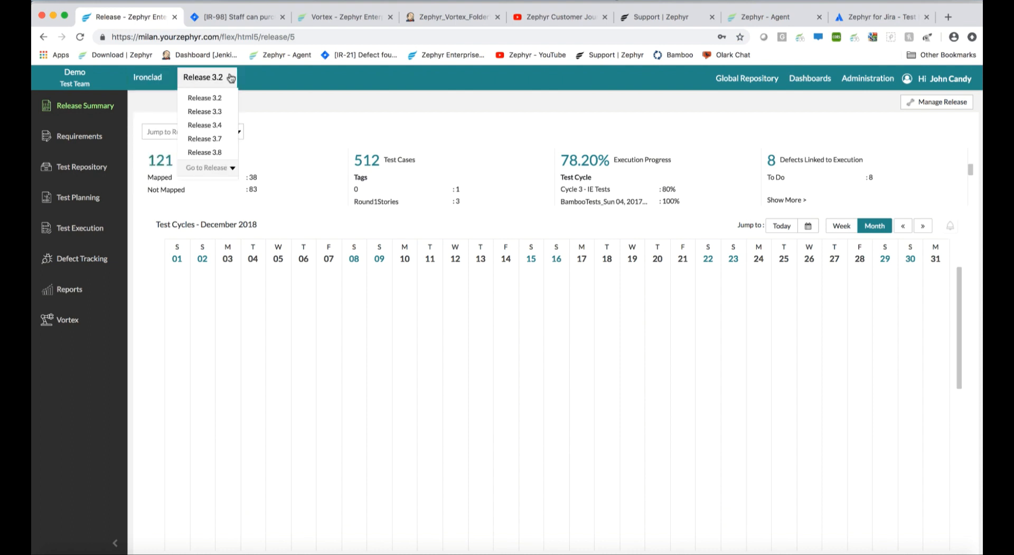
click(164, 84)
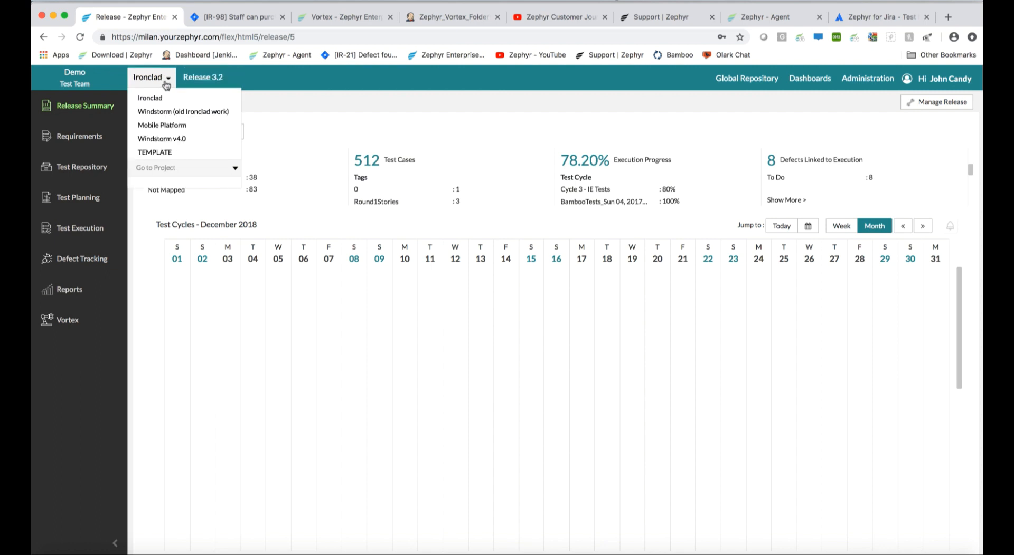
click(219, 77)
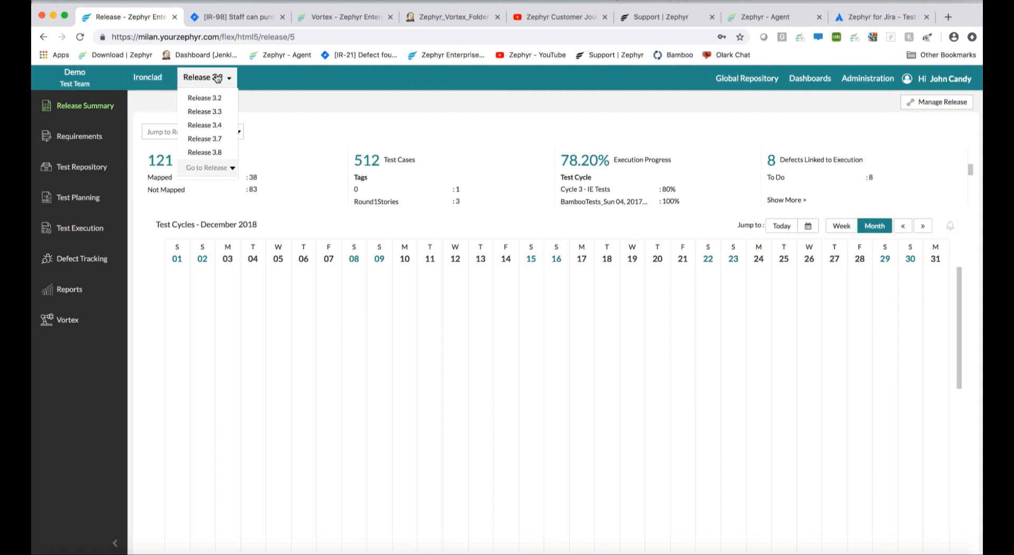
click(283, 113)
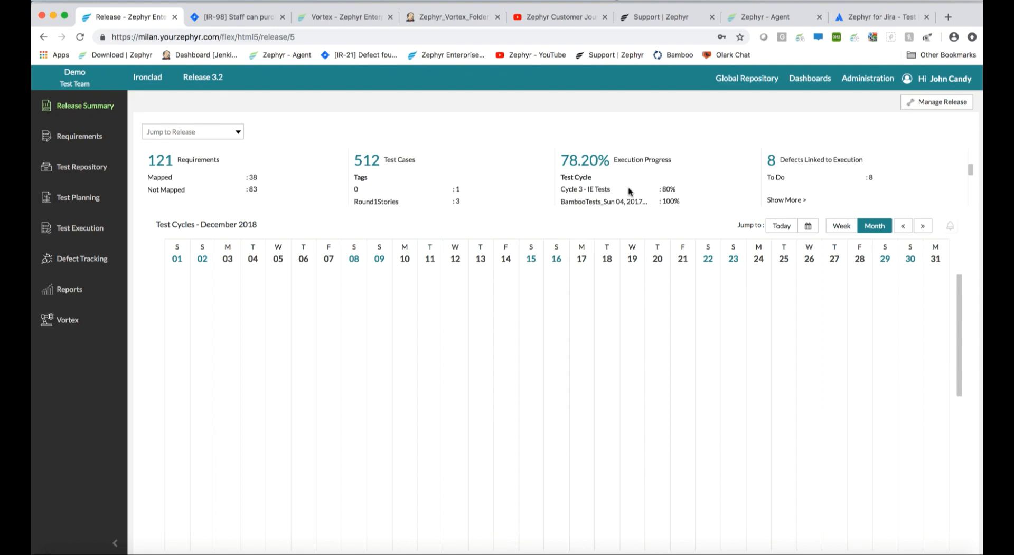
scroll(613, 410, down, 5)
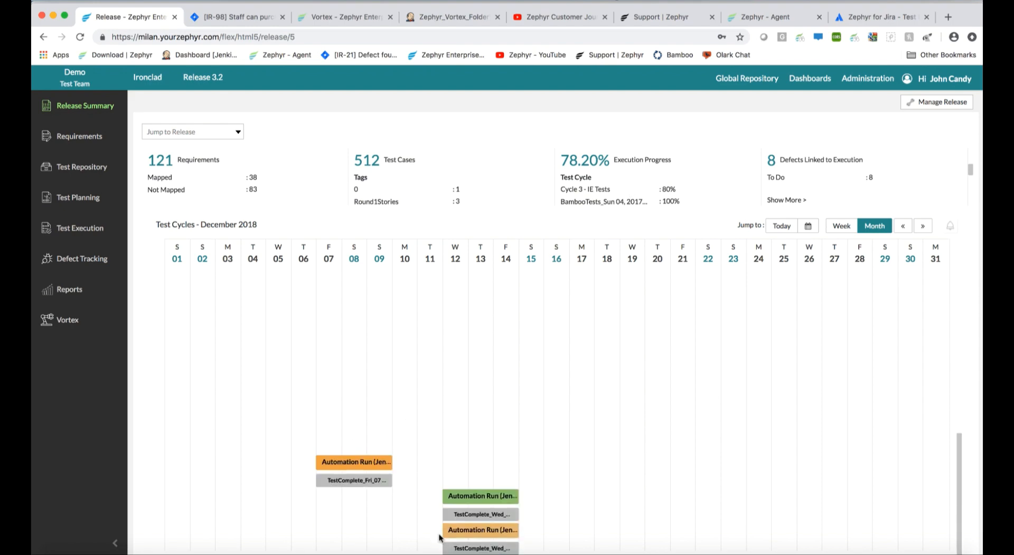
mouse_move(509, 517)
- Open the release's requirements and view the import types offered for the Imported folder, without importing anything
click(106, 147)
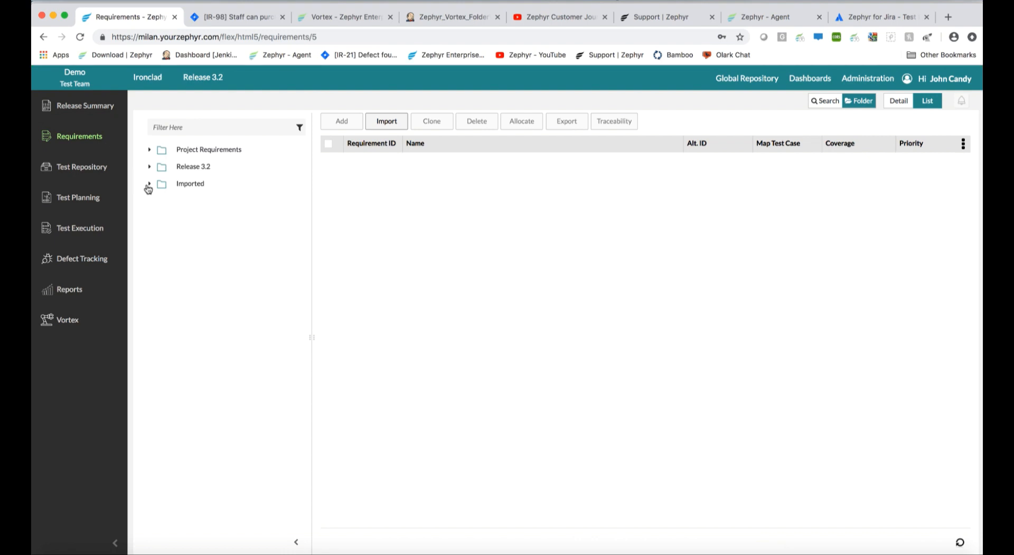
click(148, 184)
click(148, 185)
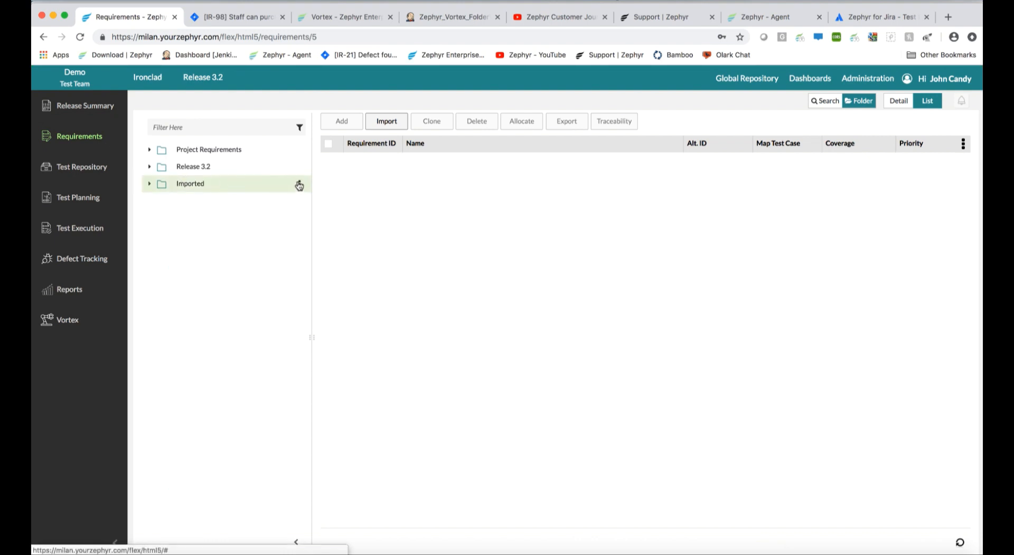
click(299, 185)
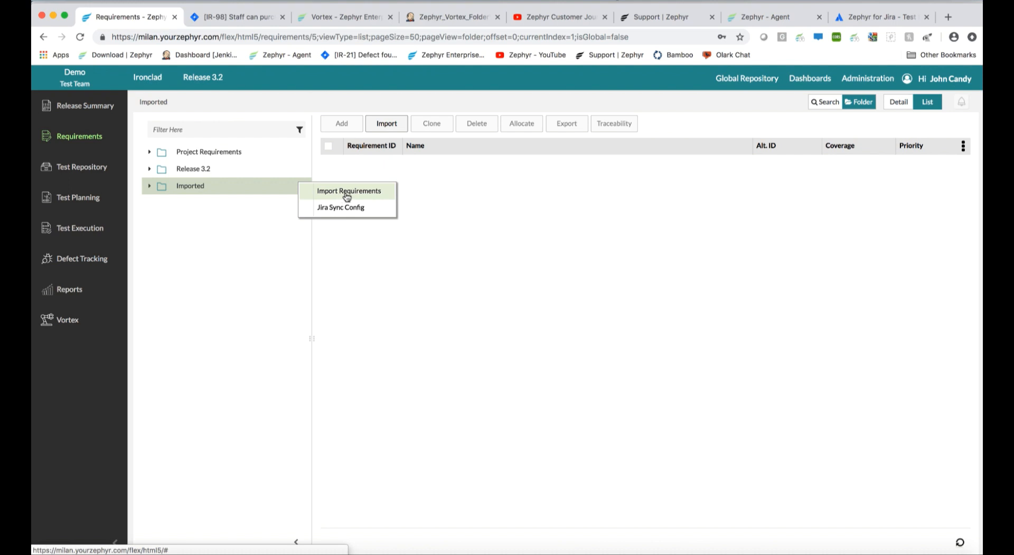
click(340, 194)
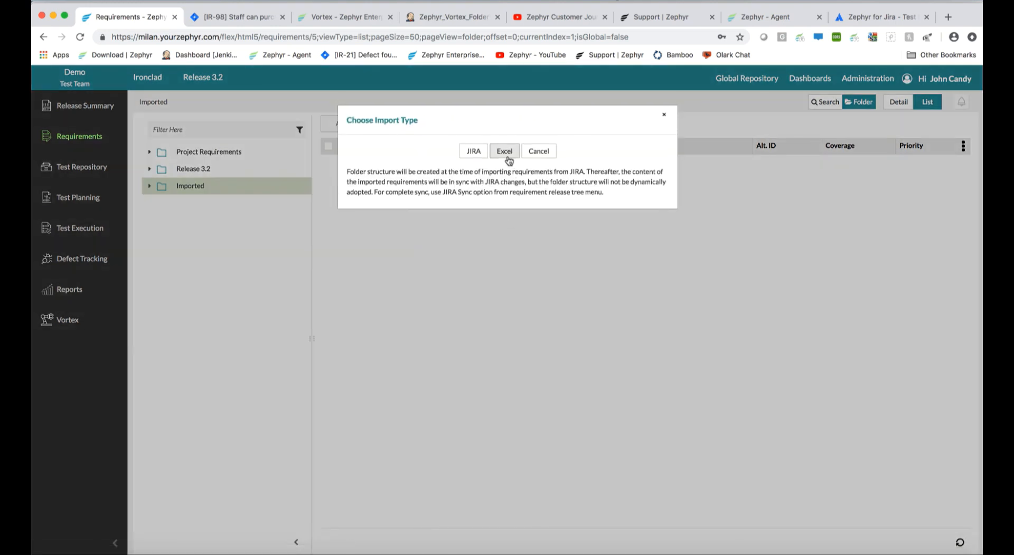
click(664, 115)
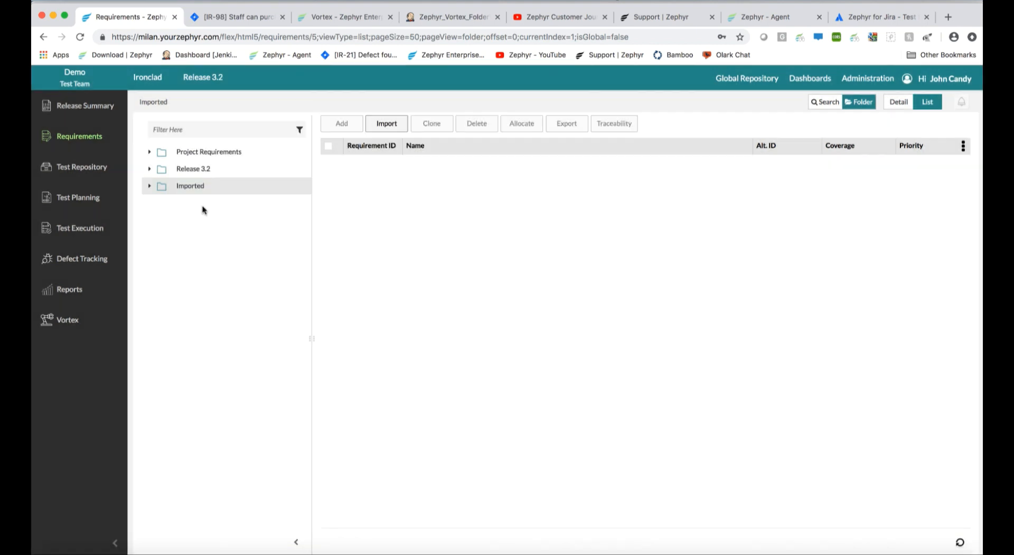
- Examine the Jira sync configuration of the Imported folder with the All Stories in Galileo filter and browse the Field 1 choices
click(299, 186)
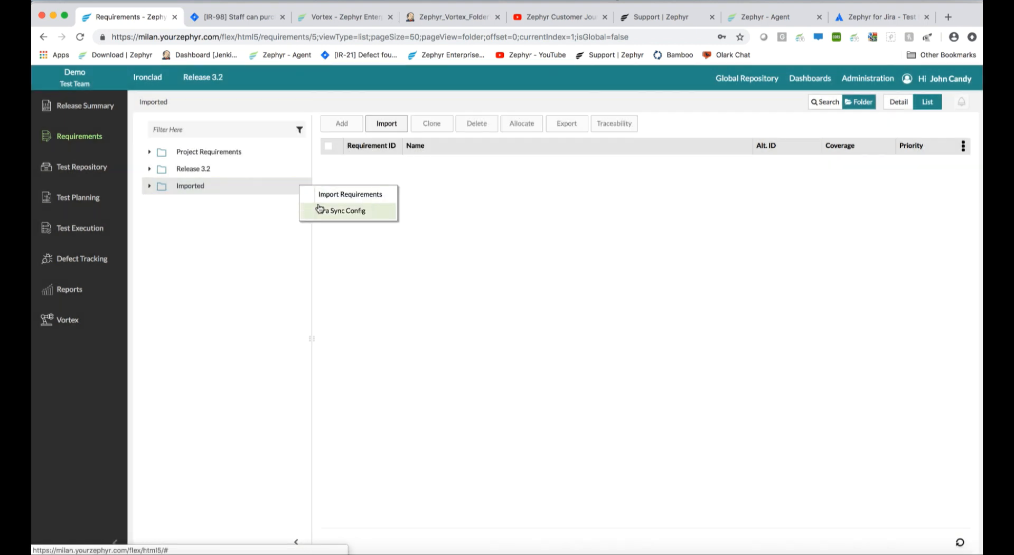
click(320, 214)
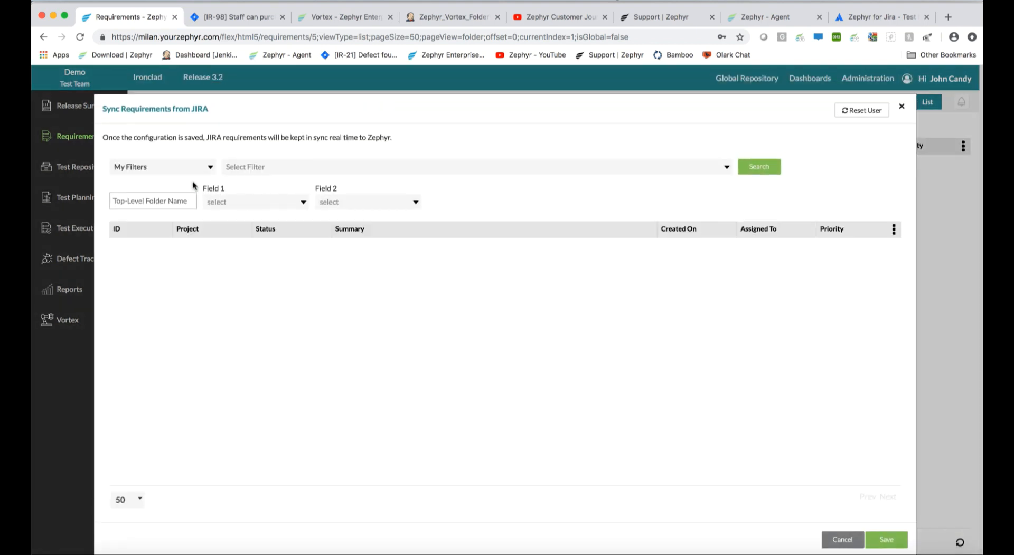
click(191, 174)
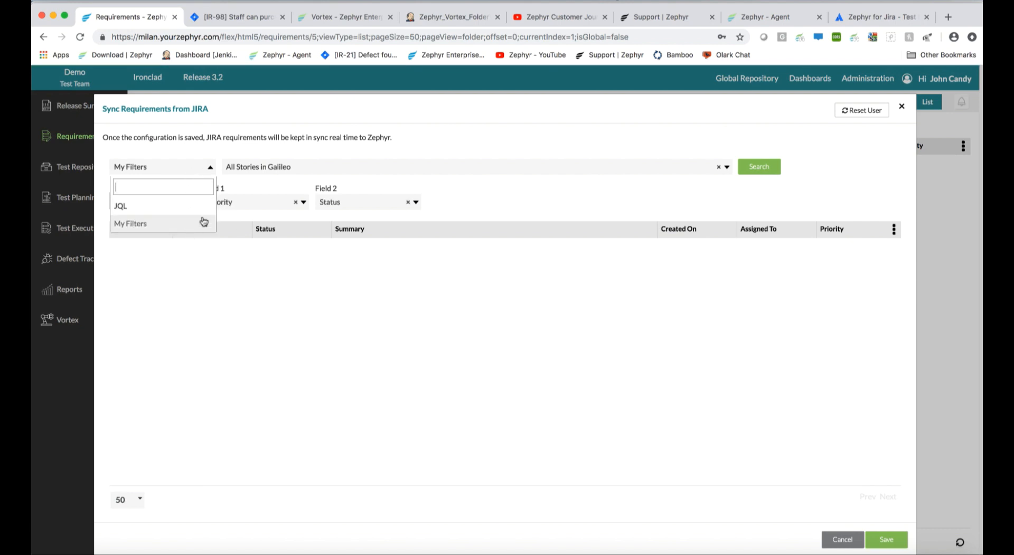
click(263, 179)
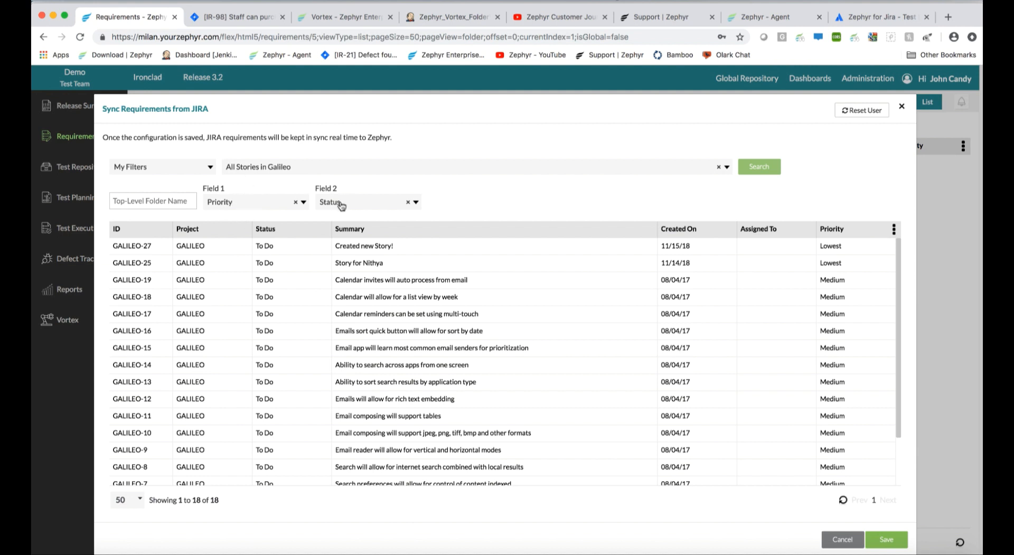
click(267, 206)
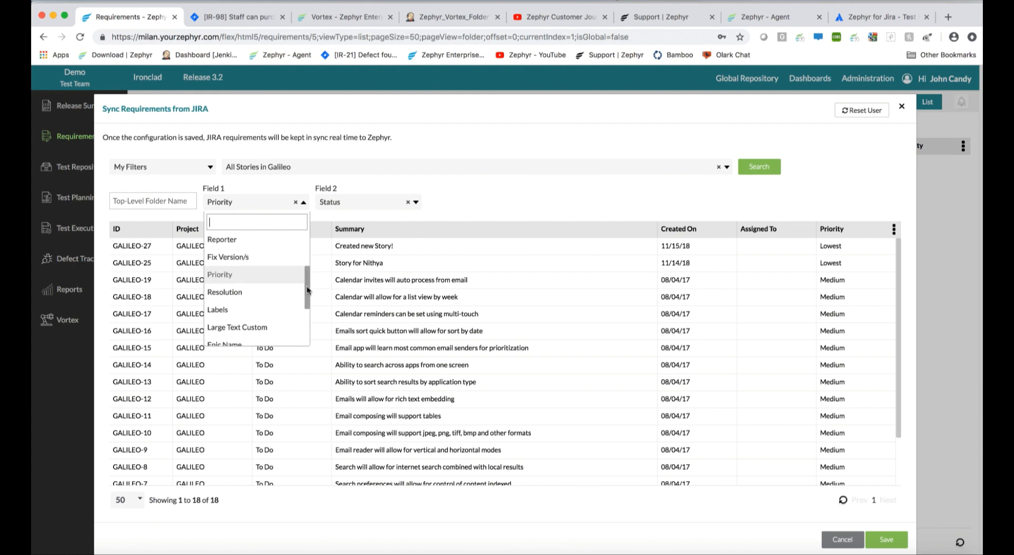
drag(307, 290, 311, 330)
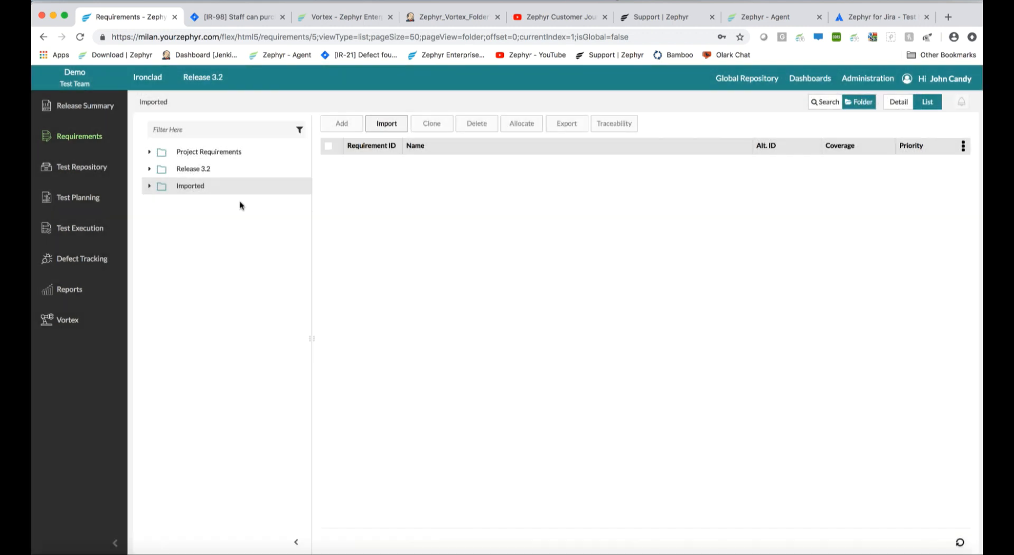
- Show the requirements in the To Do folder under Release 3.2, Stories in Galileo Project, Medium
click(150, 169)
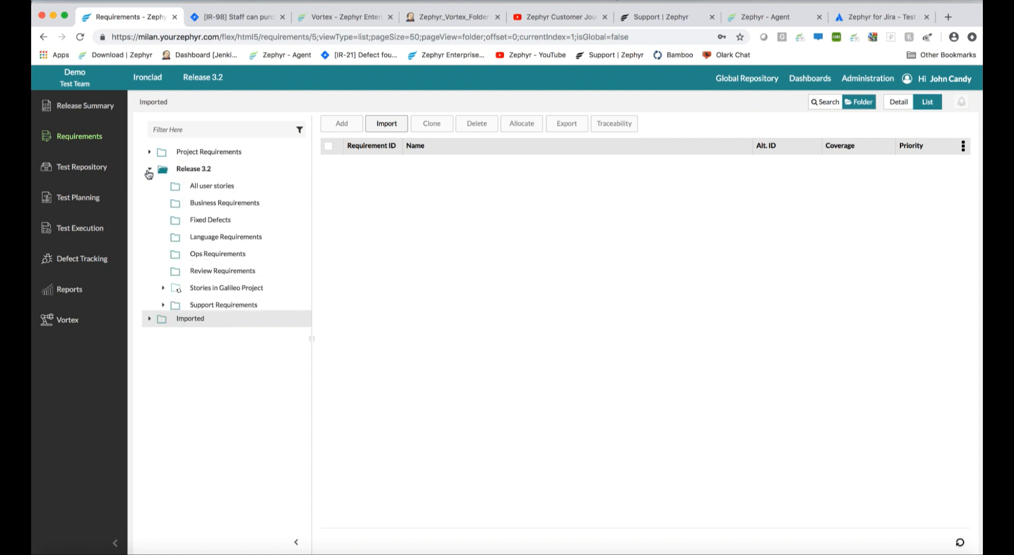
click(162, 290)
click(178, 324)
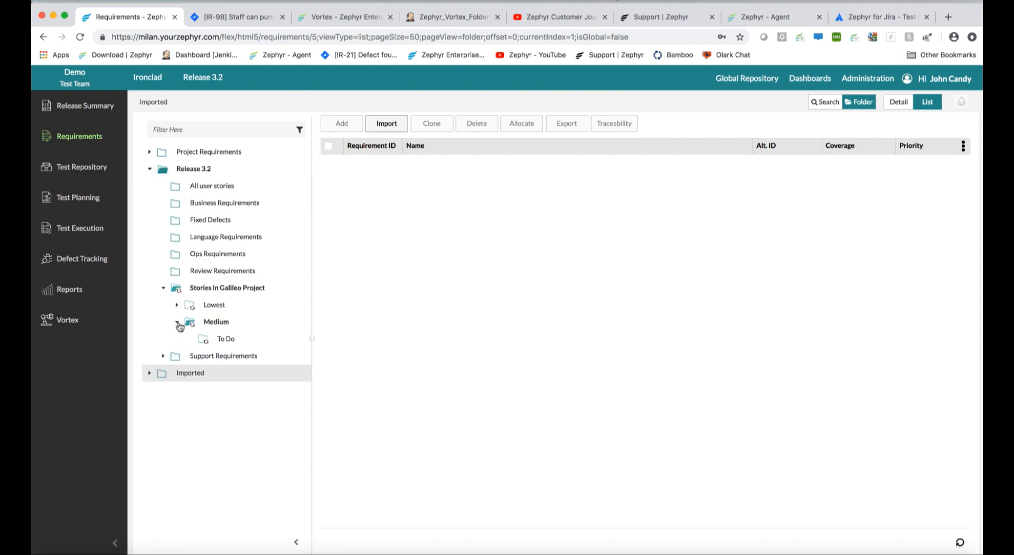
click(226, 339)
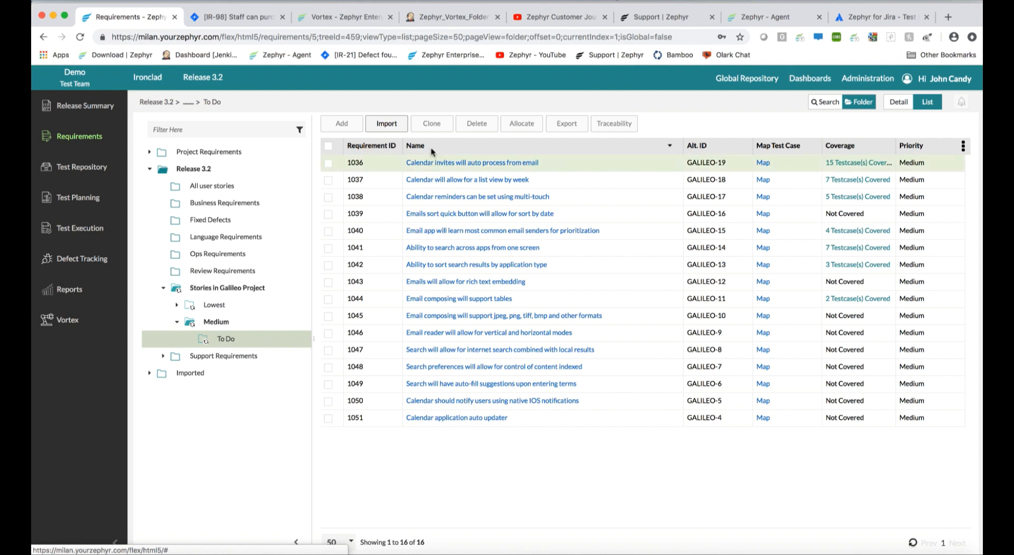
- Read through the details and Jira description of the requirement "Ability to sort search results by application type" and return to the list
click(446, 265)
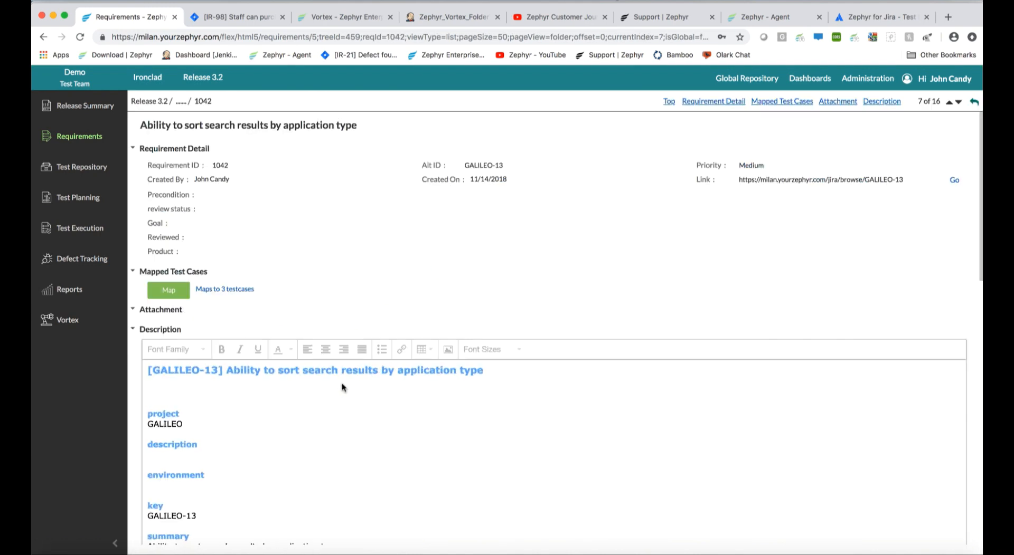
scroll(342, 452, down, 3)
scroll(343, 458, down, 5)
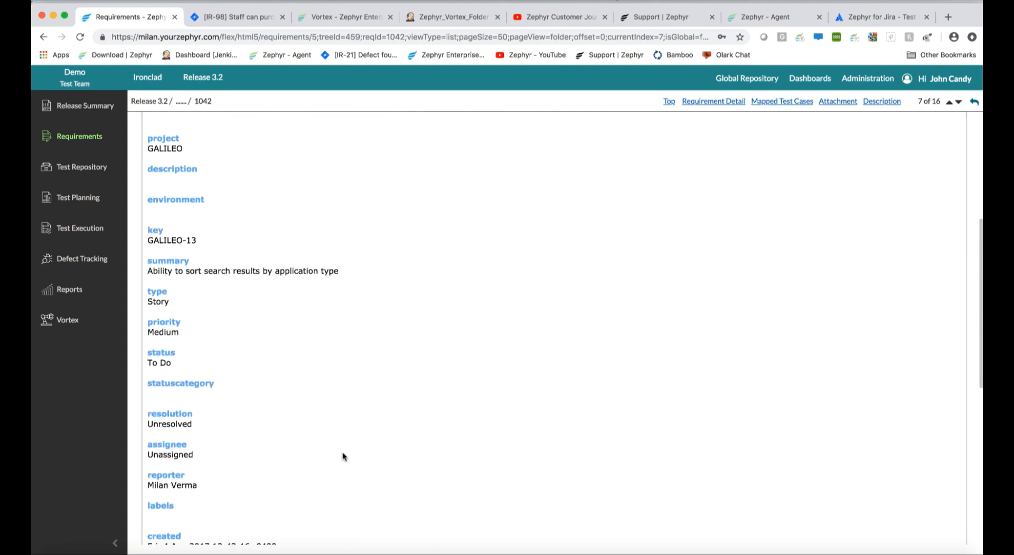
scroll(343, 454, down, 5)
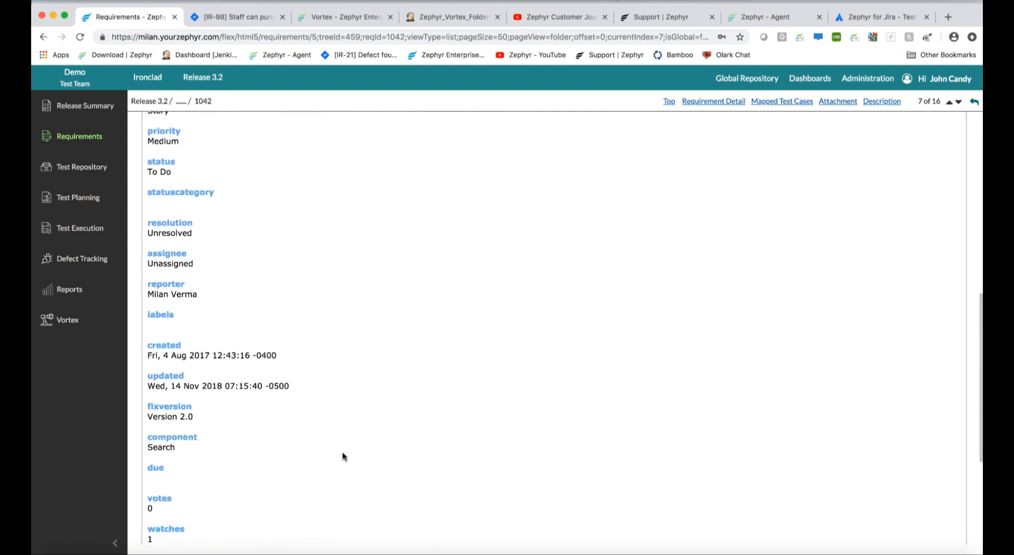
scroll(342, 456, down, 4)
scroll(342, 457, down, 1)
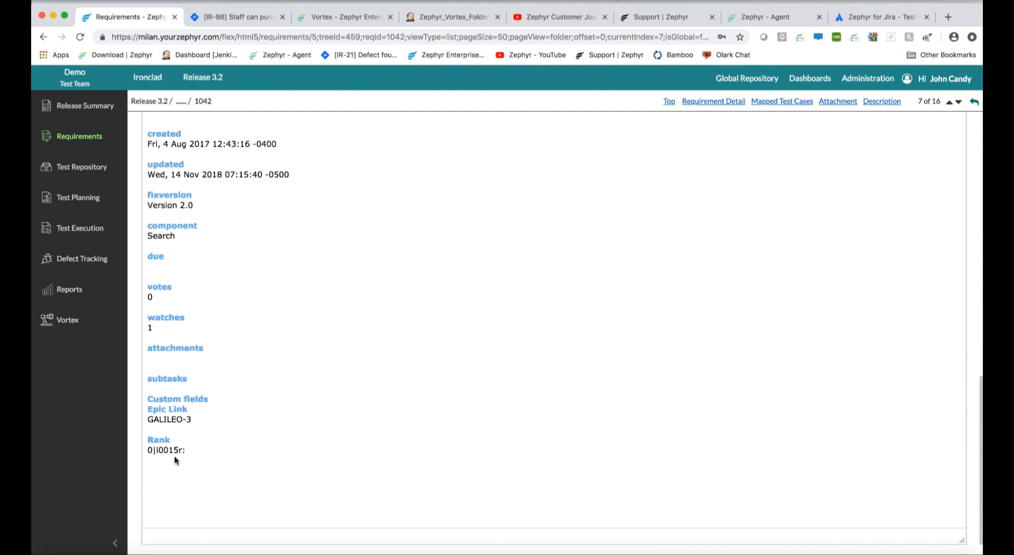
scroll(136, 469, up, 15)
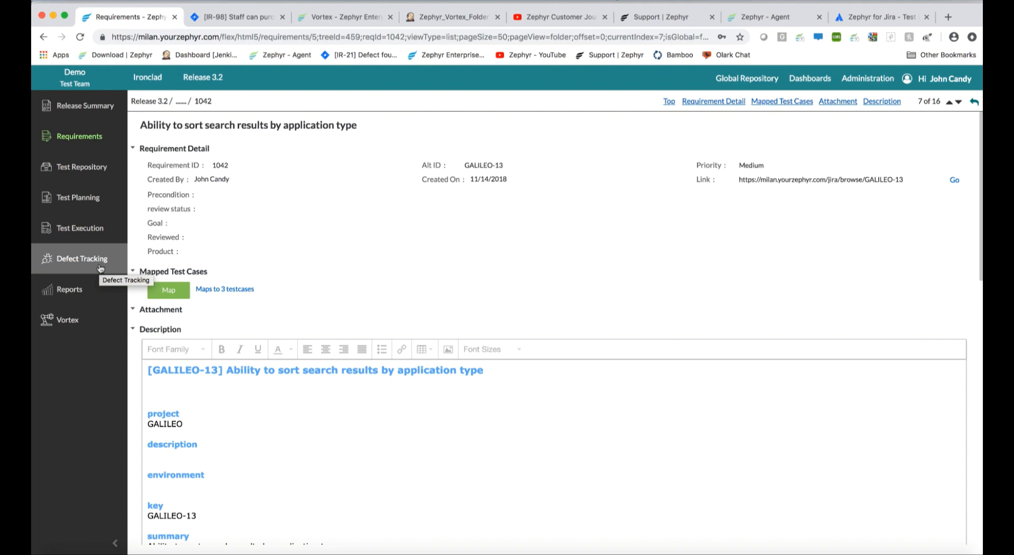
click(974, 102)
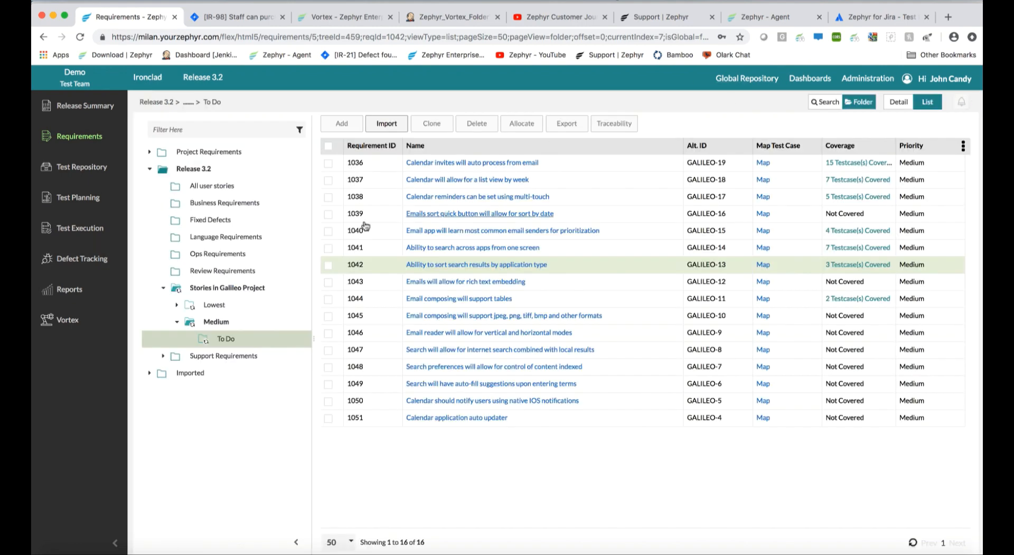
- Select all requirements in the To Do folder and view their traceability to test cases, executions and defects
click(328, 146)
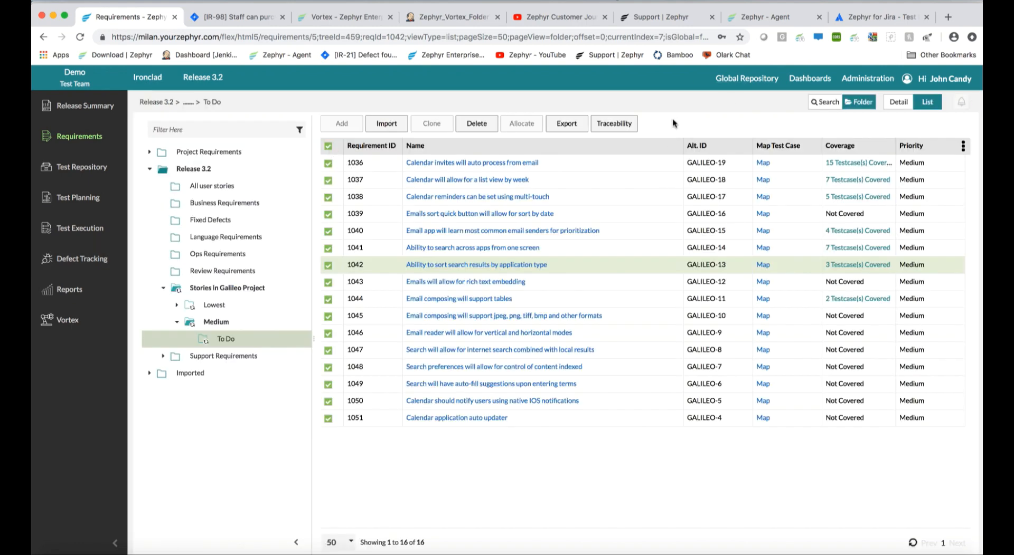
click(615, 124)
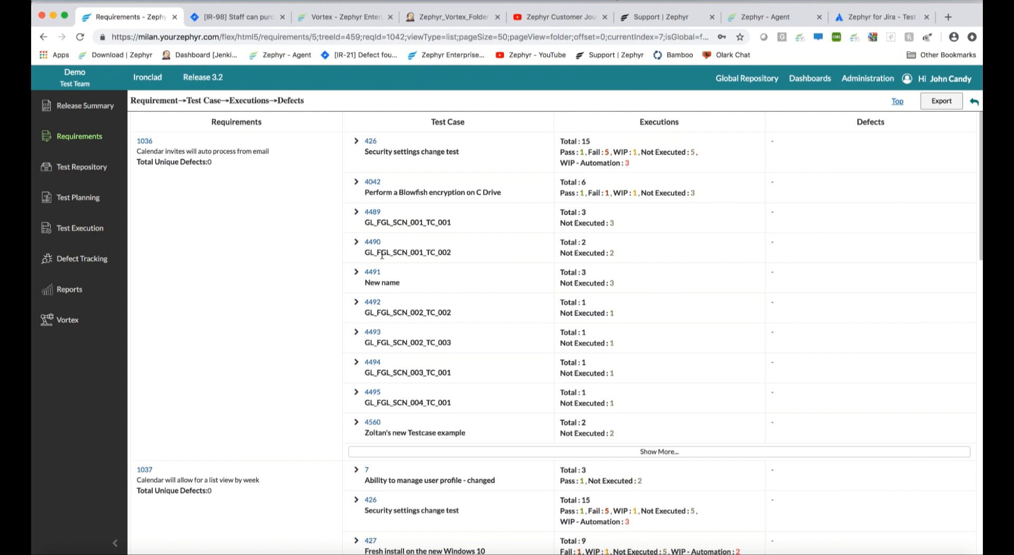
click(975, 104)
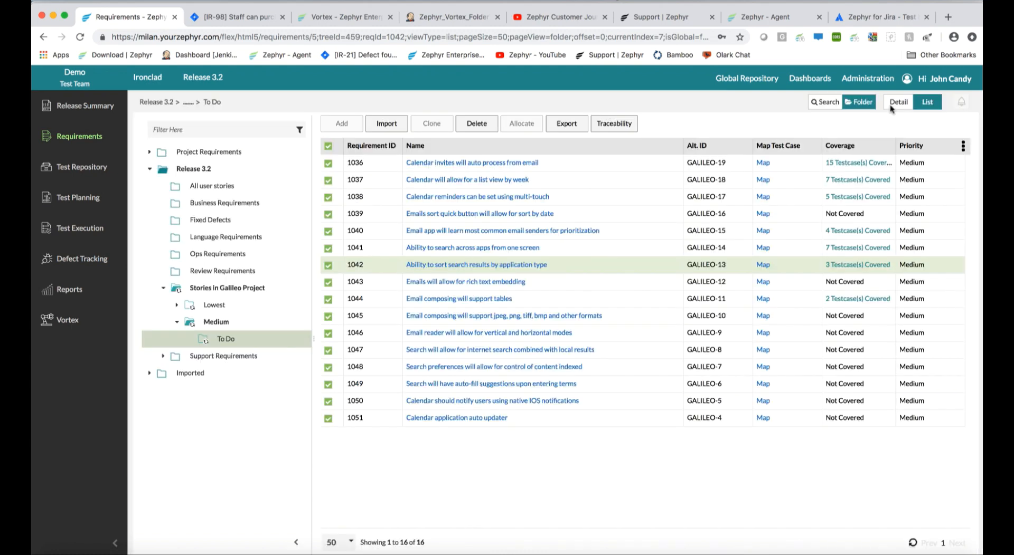
- Export the selected requirements with the Entire Traceability export type
click(561, 125)
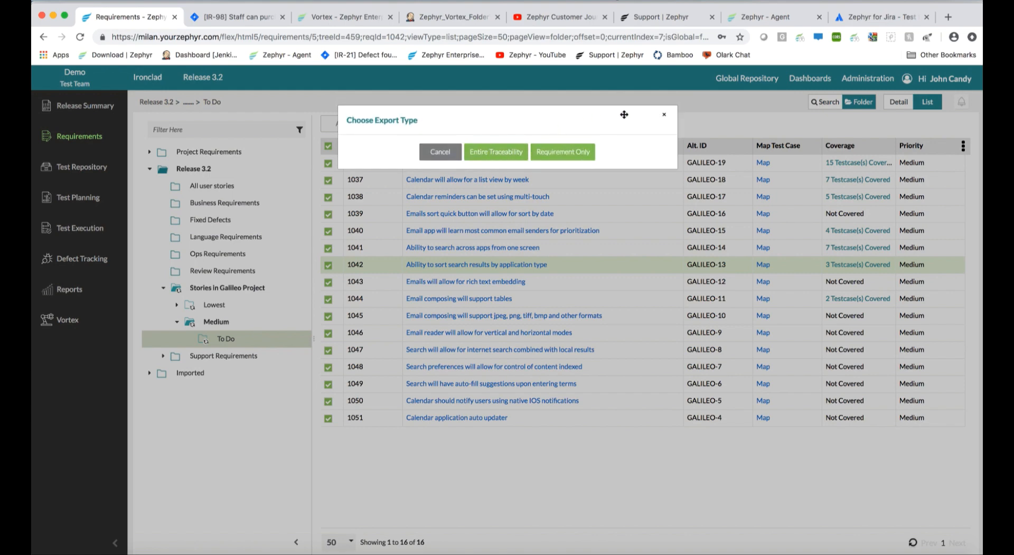
drag(630, 148, 631, 154)
click(629, 142)
click(496, 152)
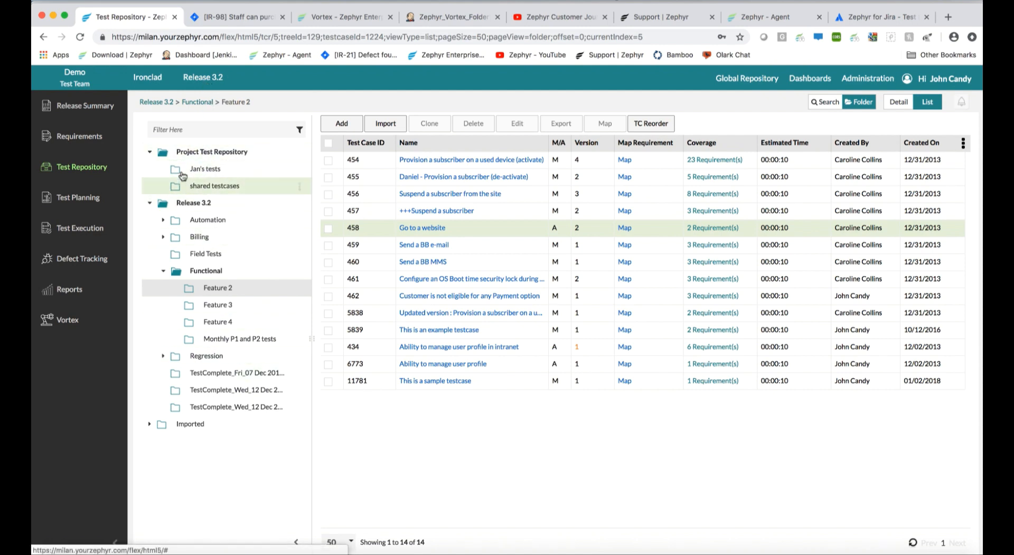
- Check the release choices in the test repository and view its Project Test Repository and Release 3.2 folders
click(206, 79)
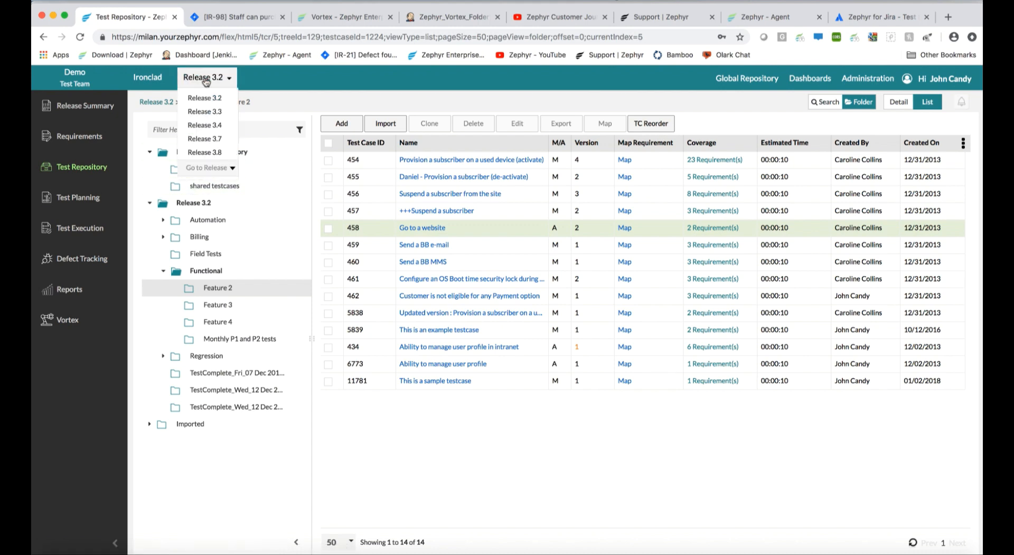
click(256, 156)
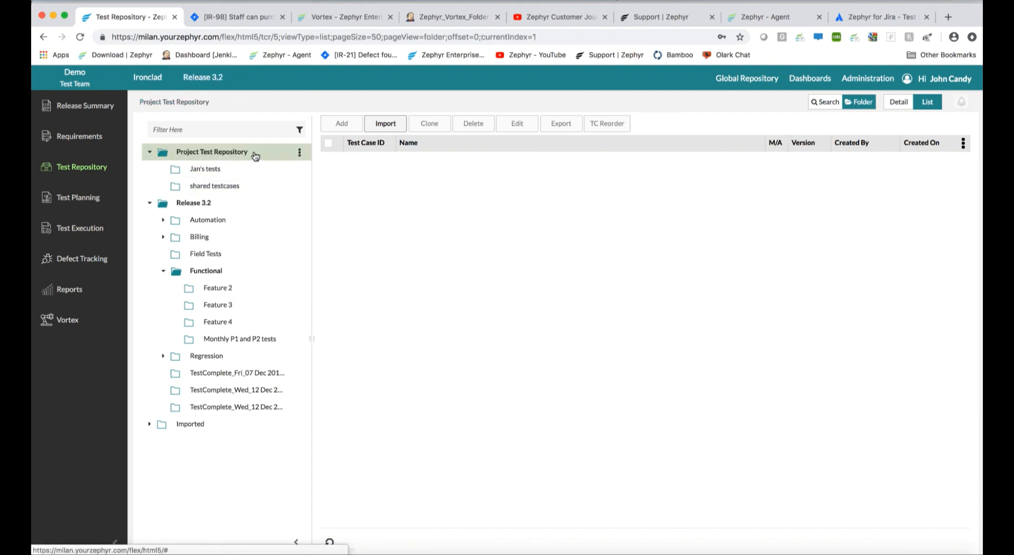
click(196, 204)
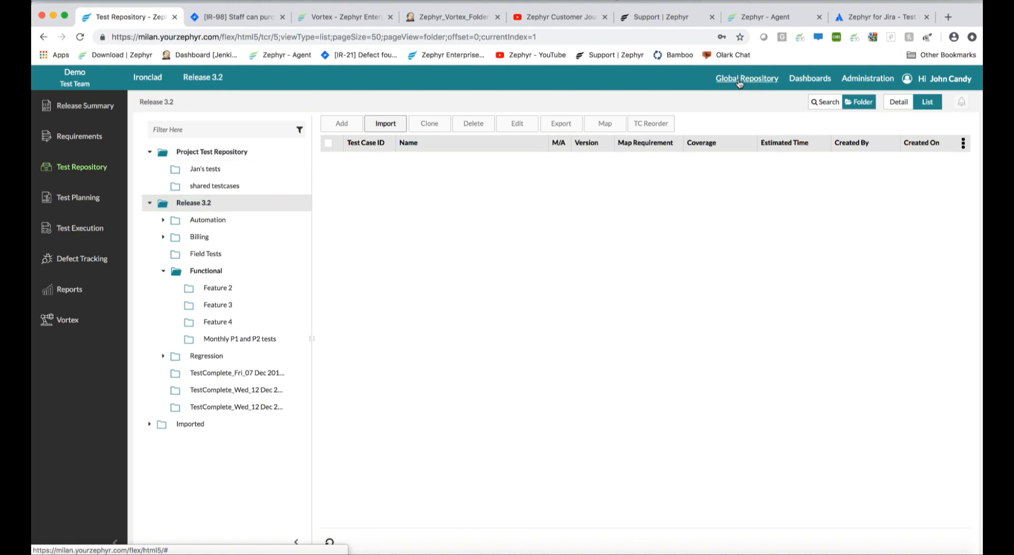
mouse_move(299, 293)
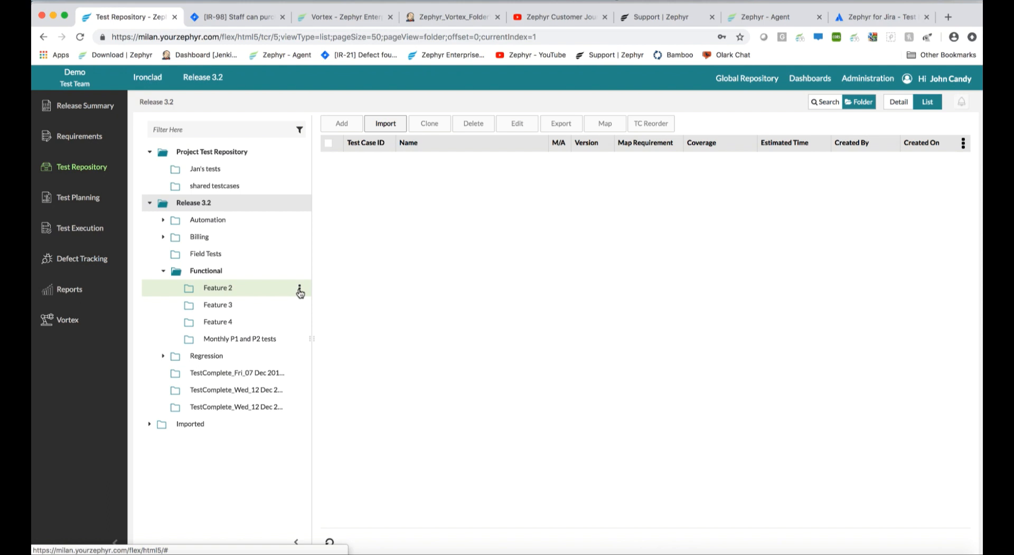
- Check the Feature 2 folder's available actions and read through its test case "+++Suspend a subscriber", including the steps and executions
click(300, 292)
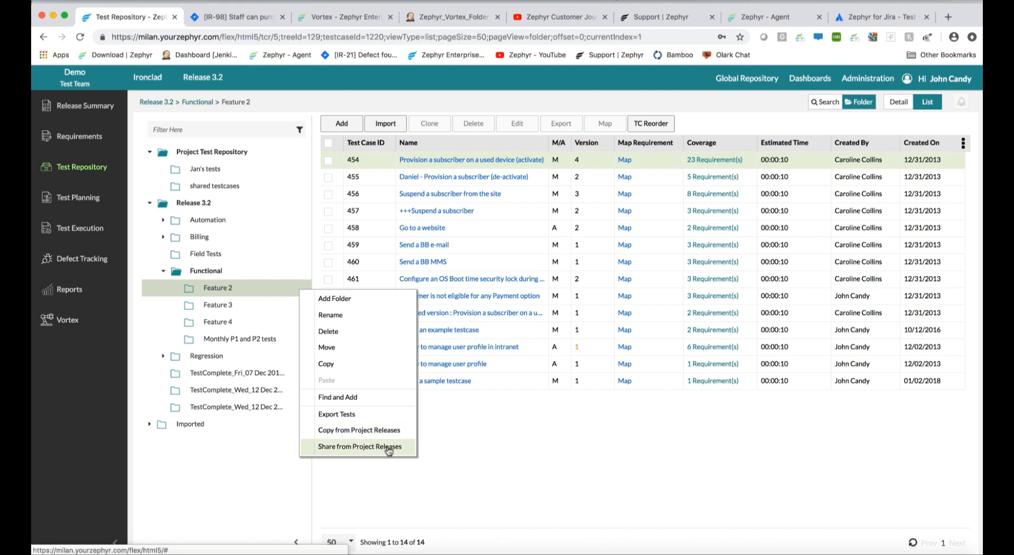
click(380, 483)
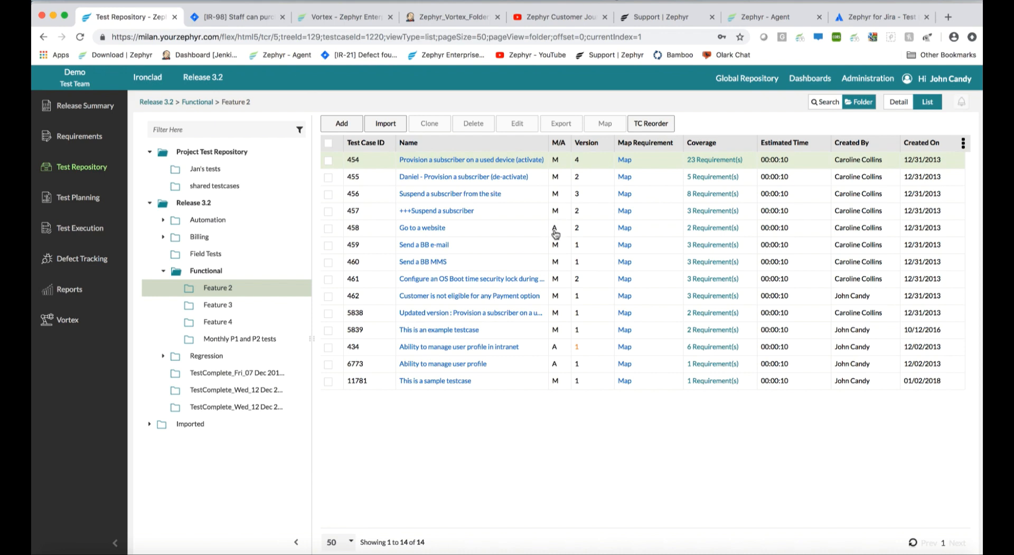
click(436, 211)
scroll(416, 377, down, 5)
scroll(416, 376, down, 1)
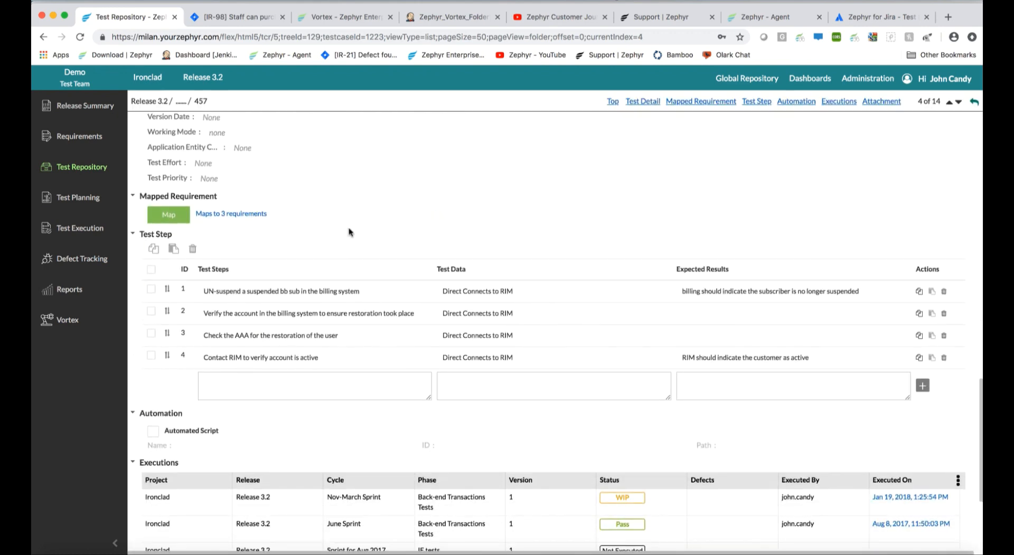
scroll(348, 475, down, 2)
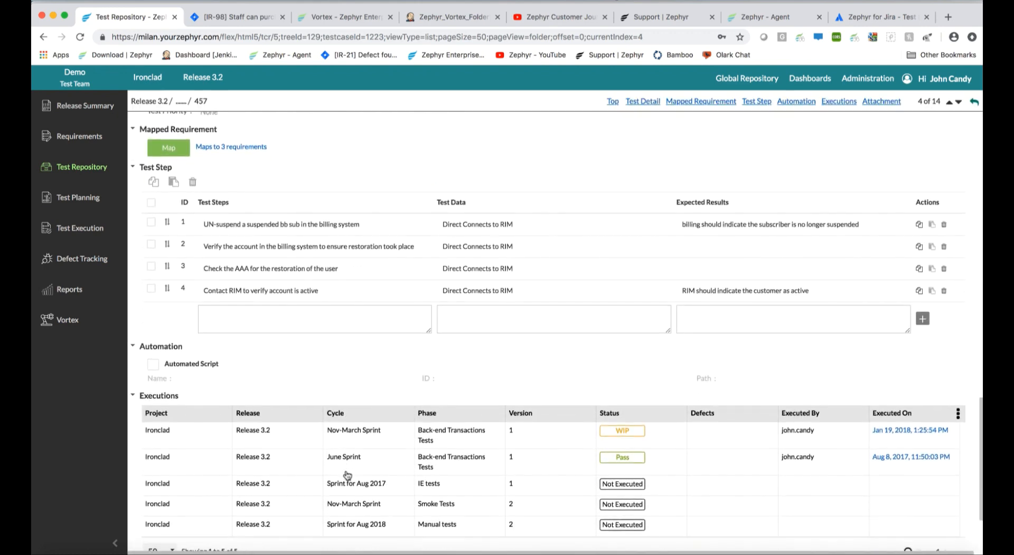
- Read through the test case "Go to a website", including its automation details and executions, and return to the list
scroll(348, 476, up, 4)
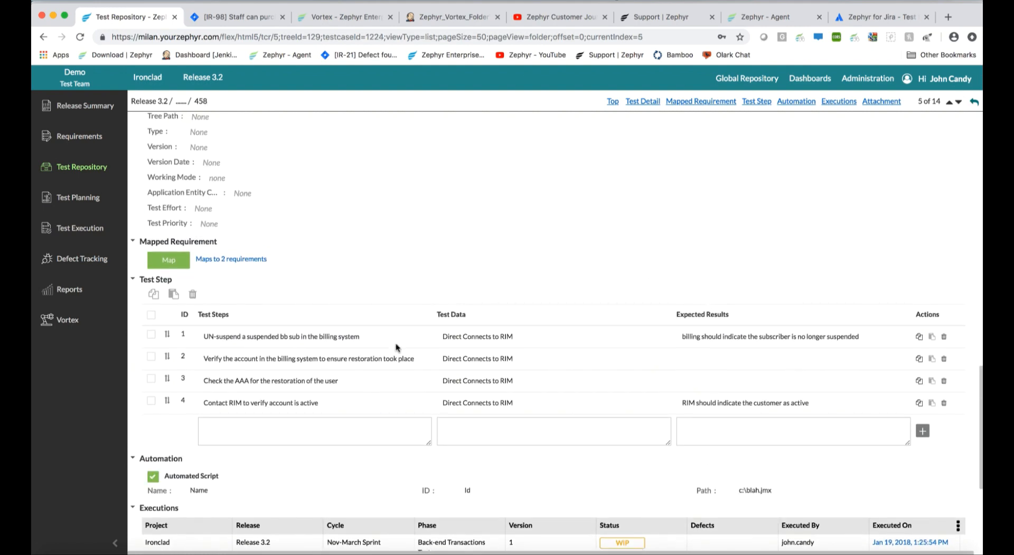
scroll(262, 491, down, 3)
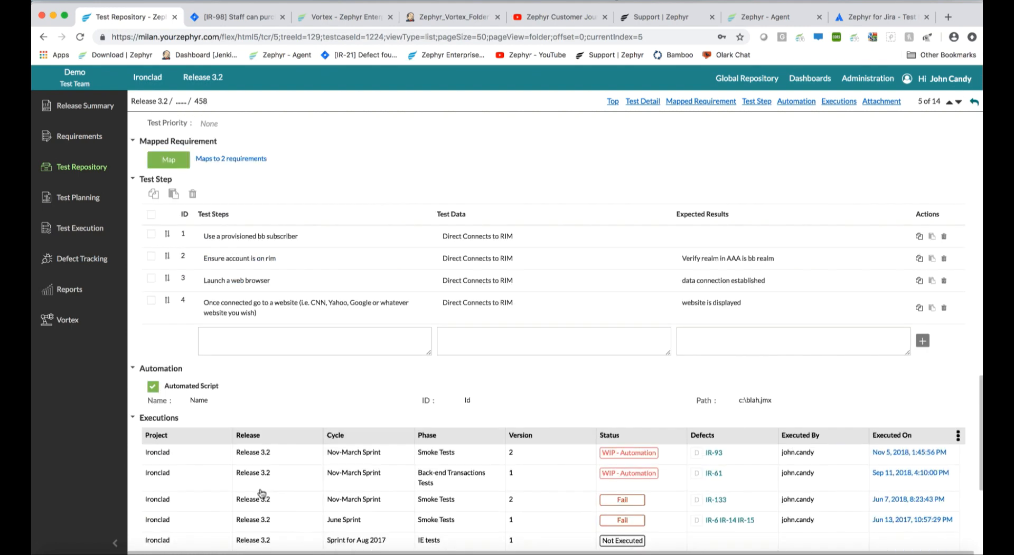
click(191, 393)
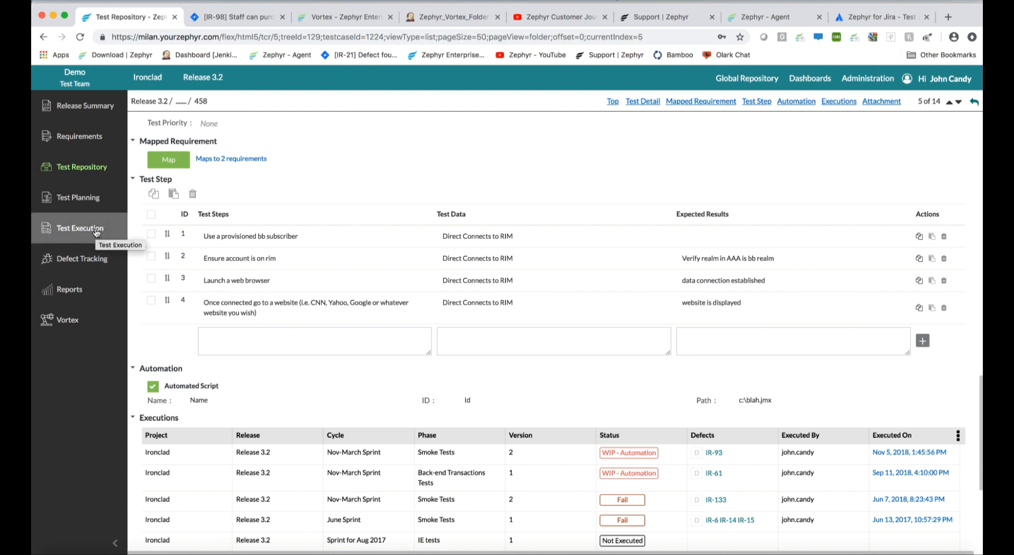
click(974, 102)
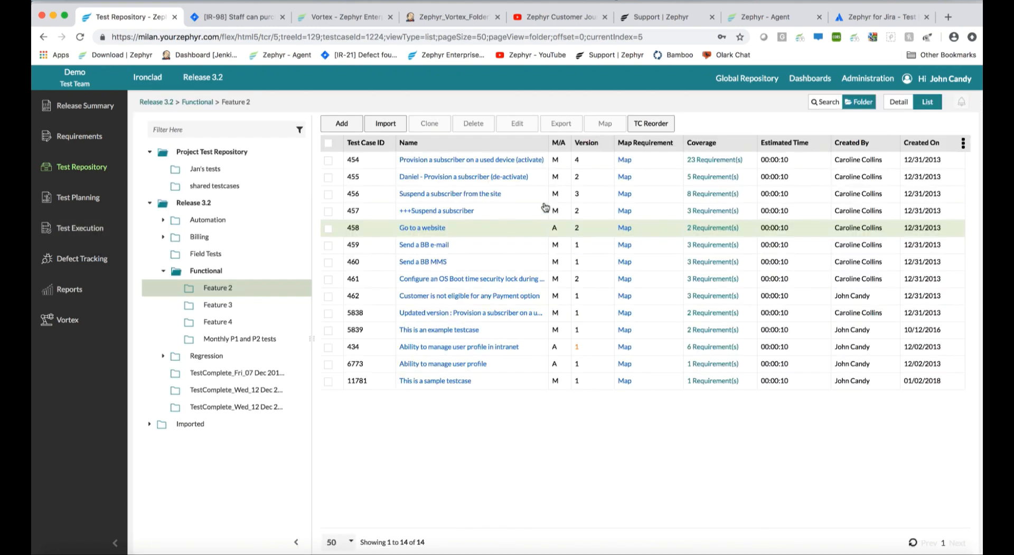
- Select all test cases in Feature 2 and look through the field and filter options for exporting them as a report
click(328, 144)
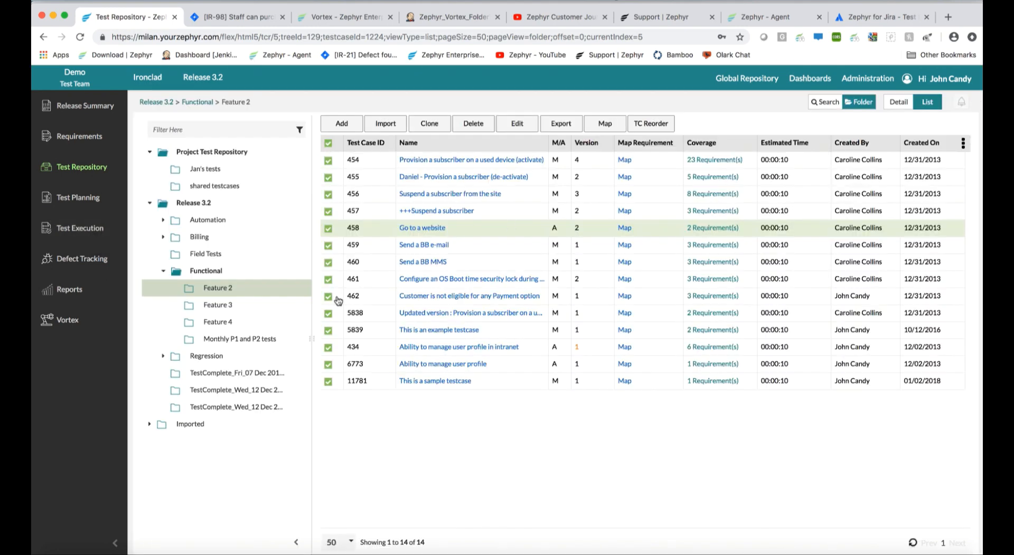
click(578, 130)
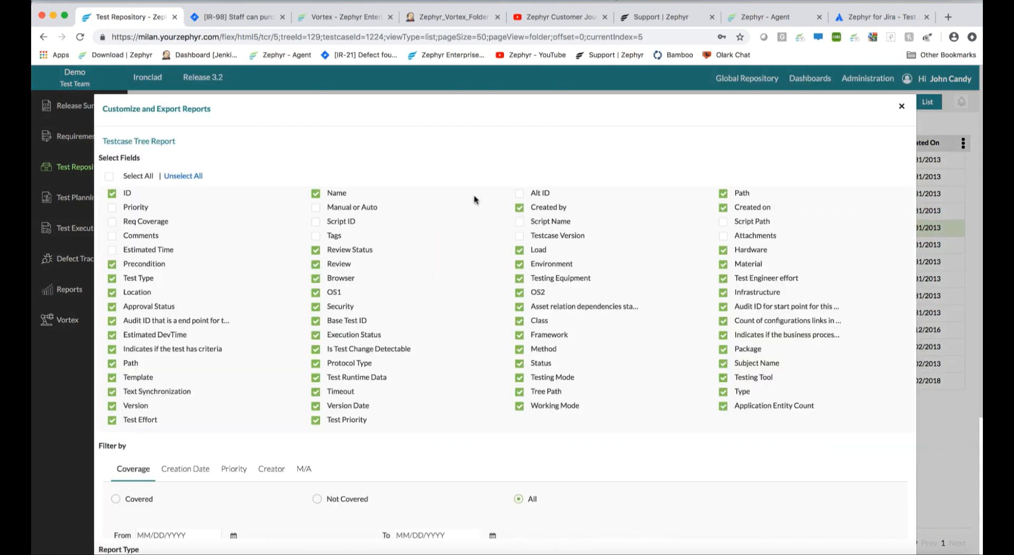
scroll(474, 200, down, 3)
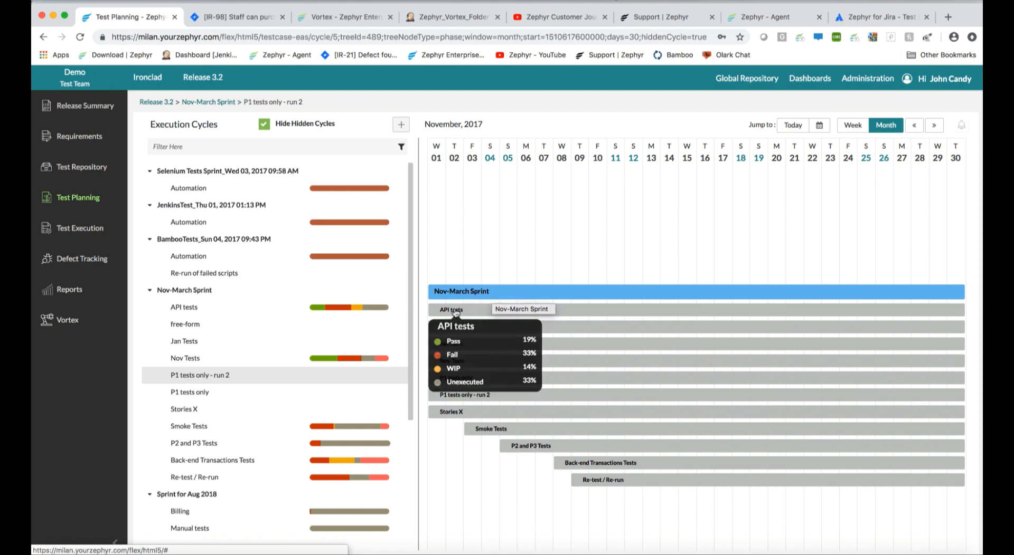
- Open the Nov-March Sprint's Smoke Tests phase for test case assignment and view its End of week test run folder
mouse_move(538, 448)
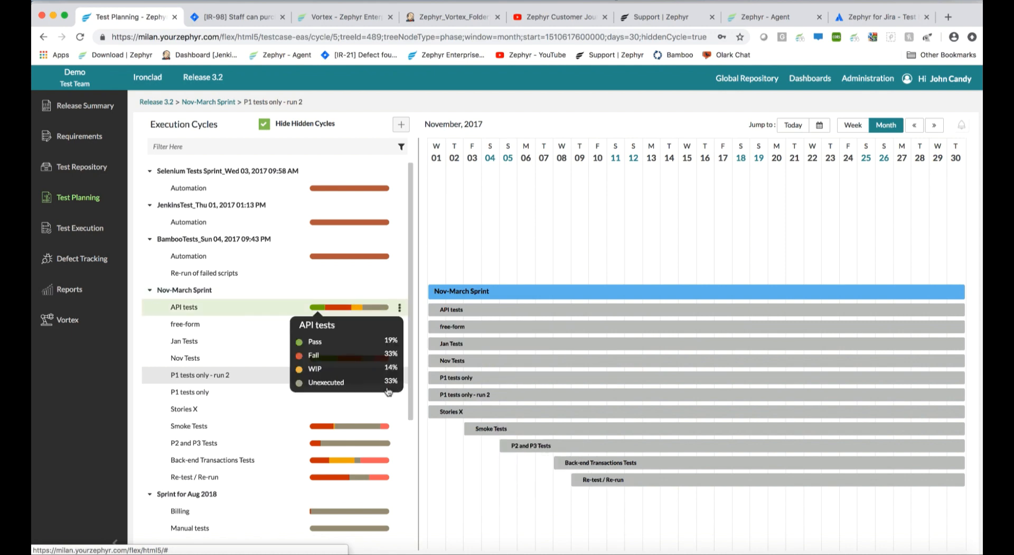
mouse_move(396, 377)
click(396, 426)
click(423, 434)
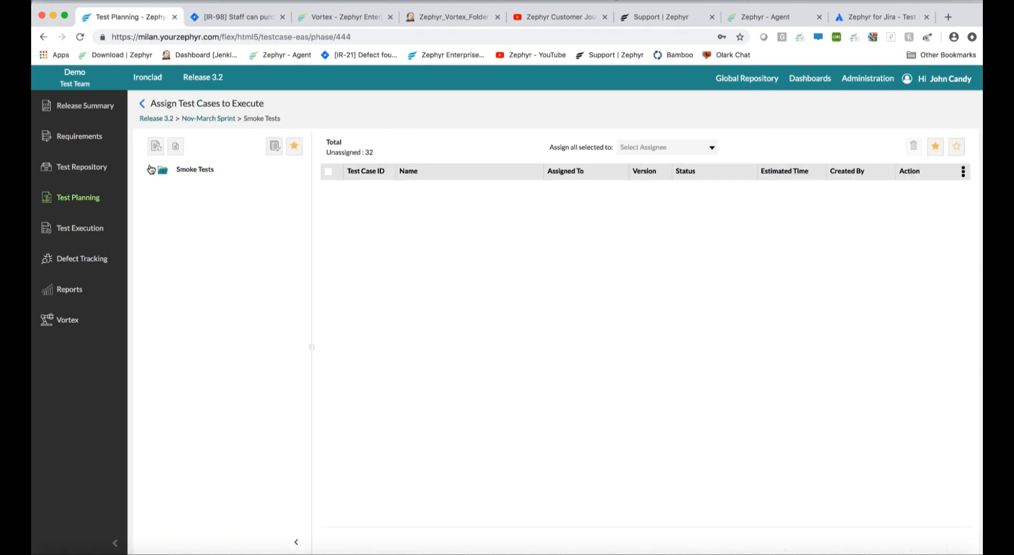
click(207, 208)
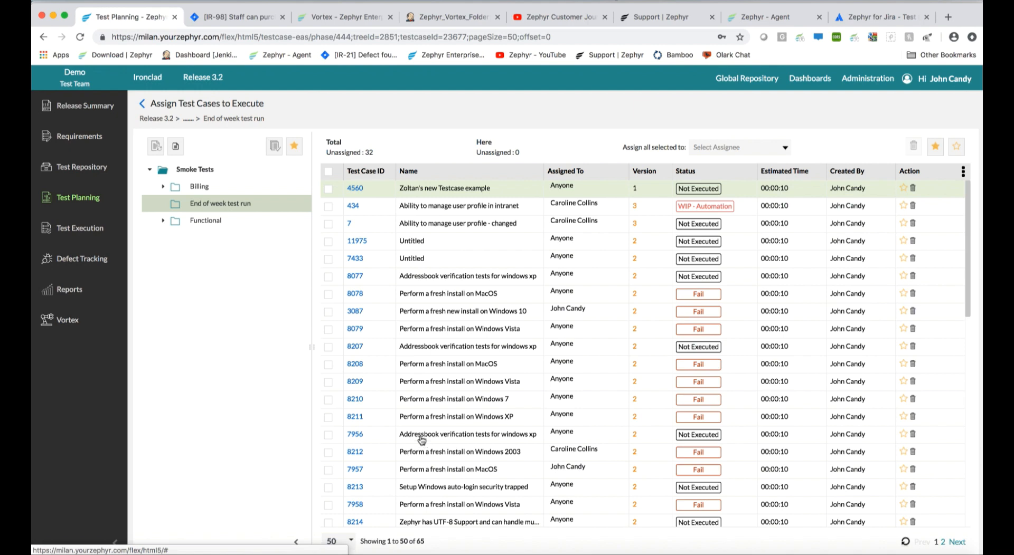
- Open the dialog for adding test cases to End of week test run and browse the Release 3.2 folders
click(175, 147)
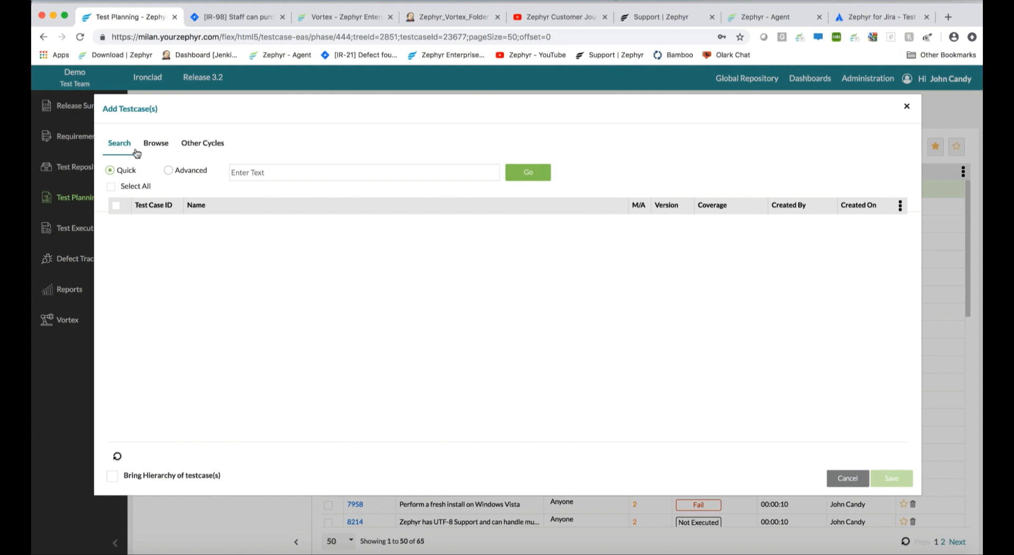
click(161, 148)
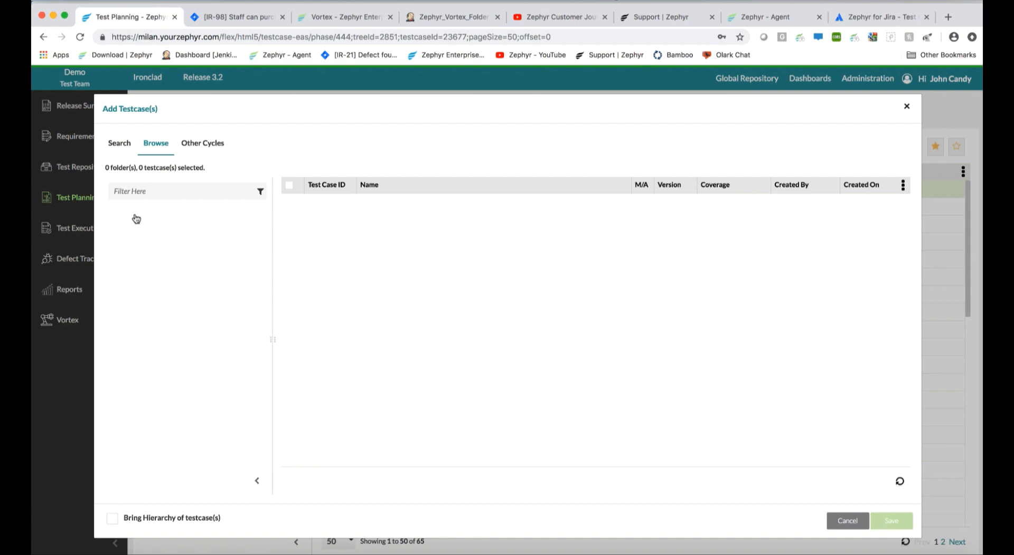
click(110, 213)
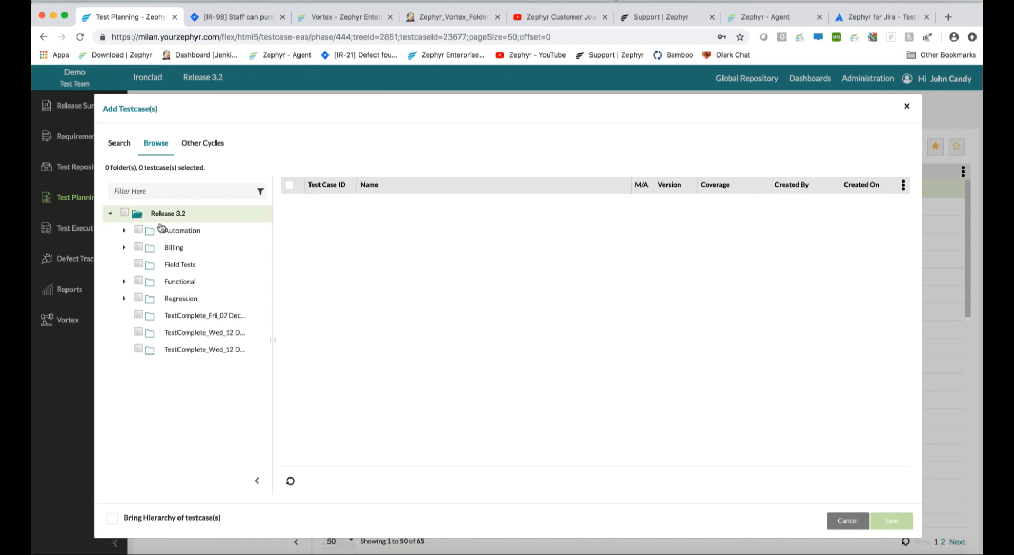
- List the test cases available from other cycles for the June Sprint cycle and its API tests phase
click(198, 148)
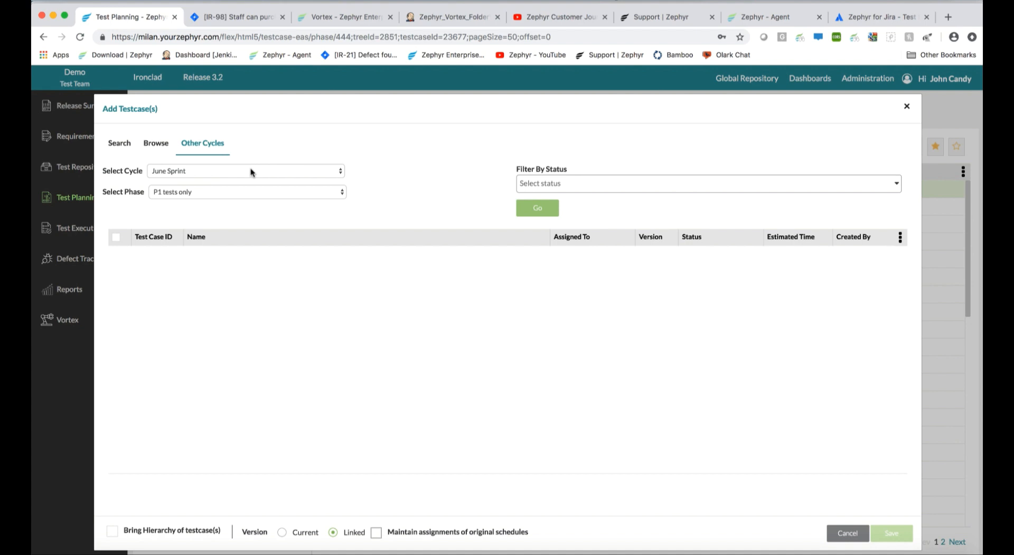
click(250, 169)
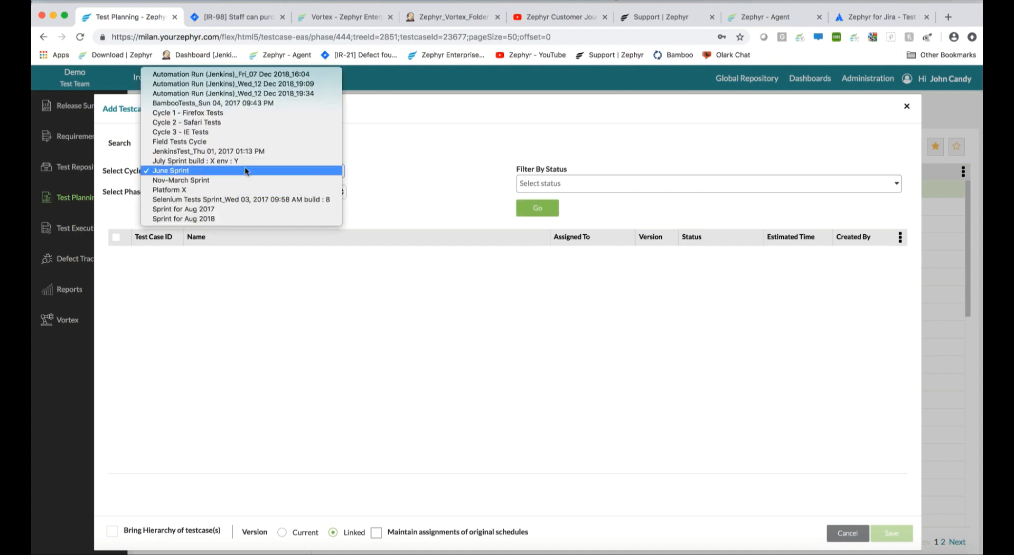
click(245, 168)
click(214, 192)
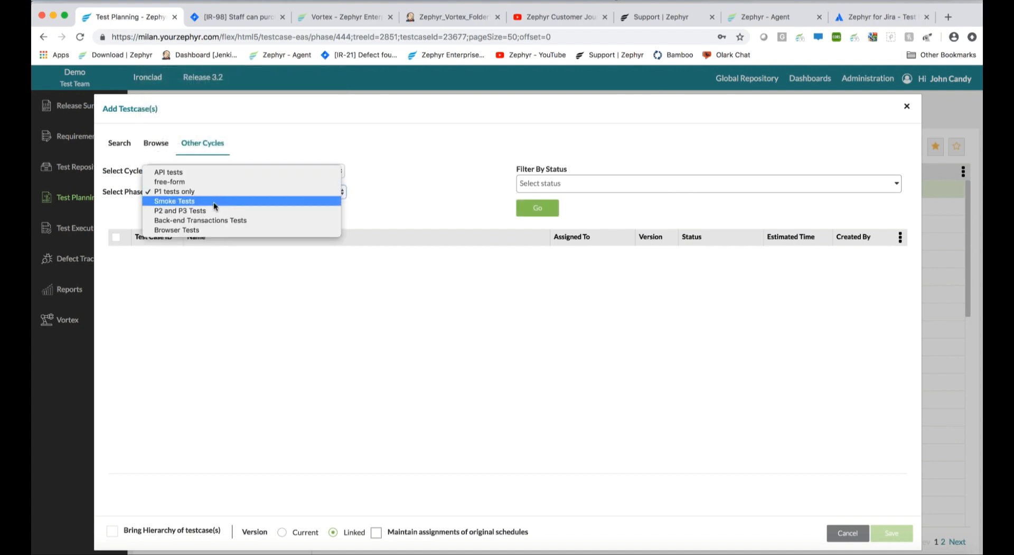
click(215, 173)
click(539, 210)
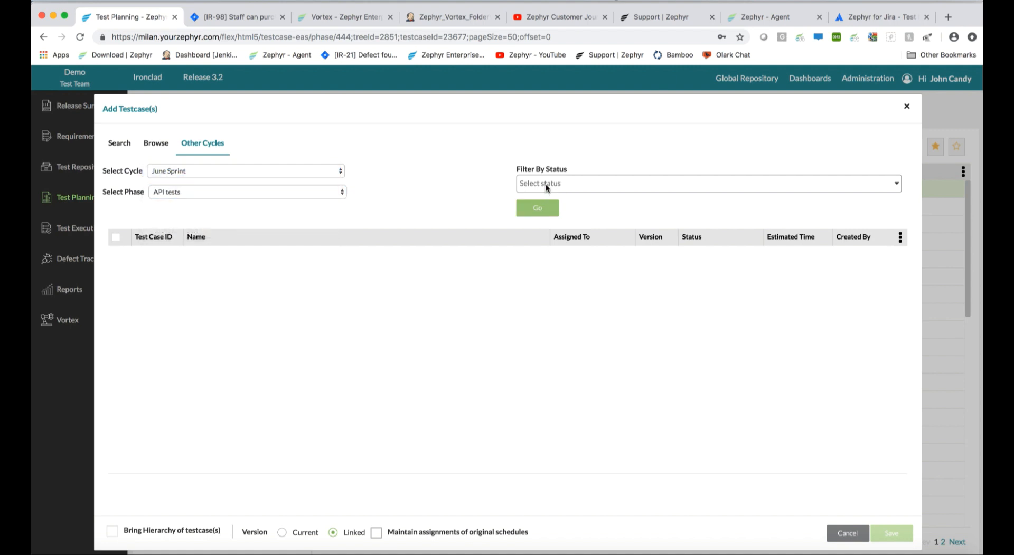
- Filter the other cycle's test cases by Fail status and close the dialog without adding any
click(546, 186)
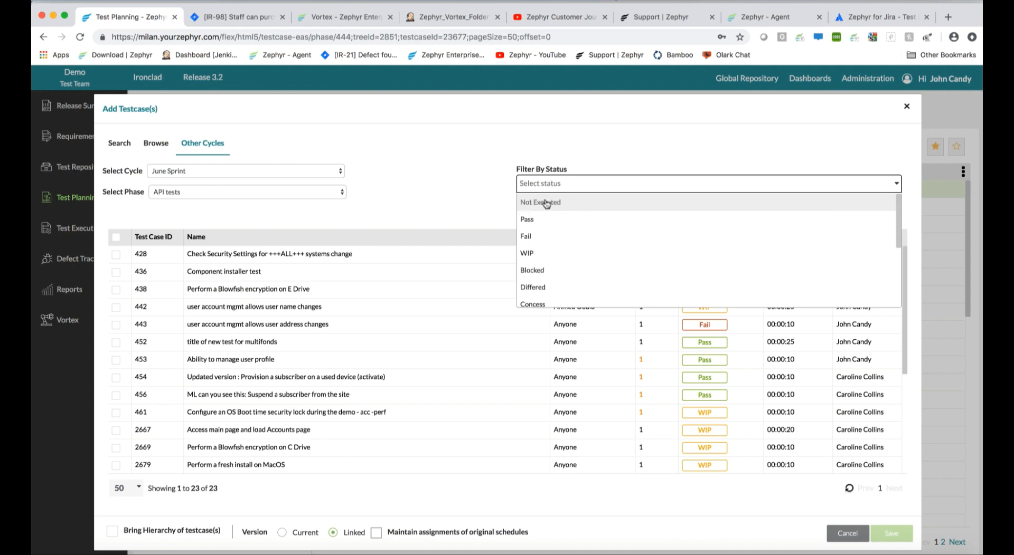
click(545, 236)
click(543, 208)
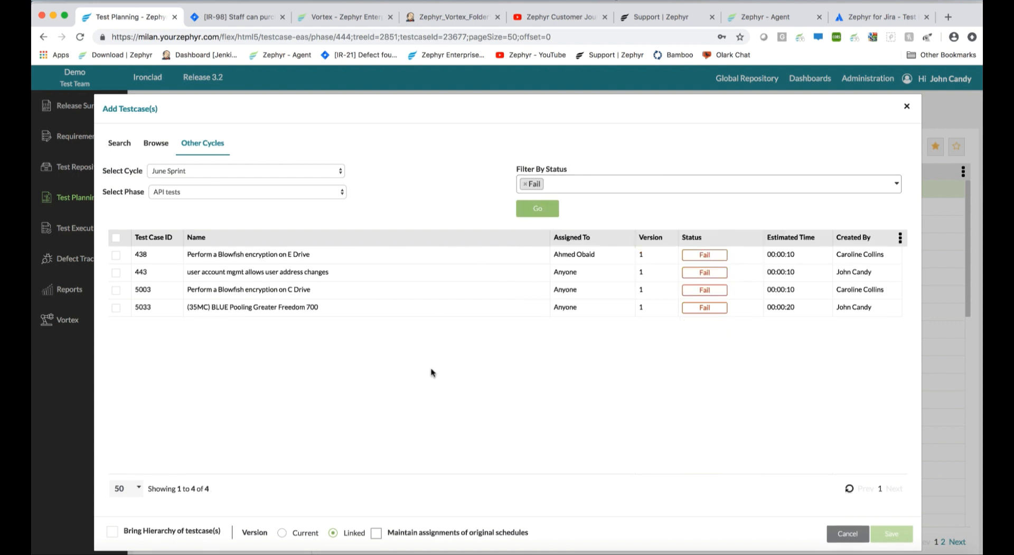
click(907, 106)
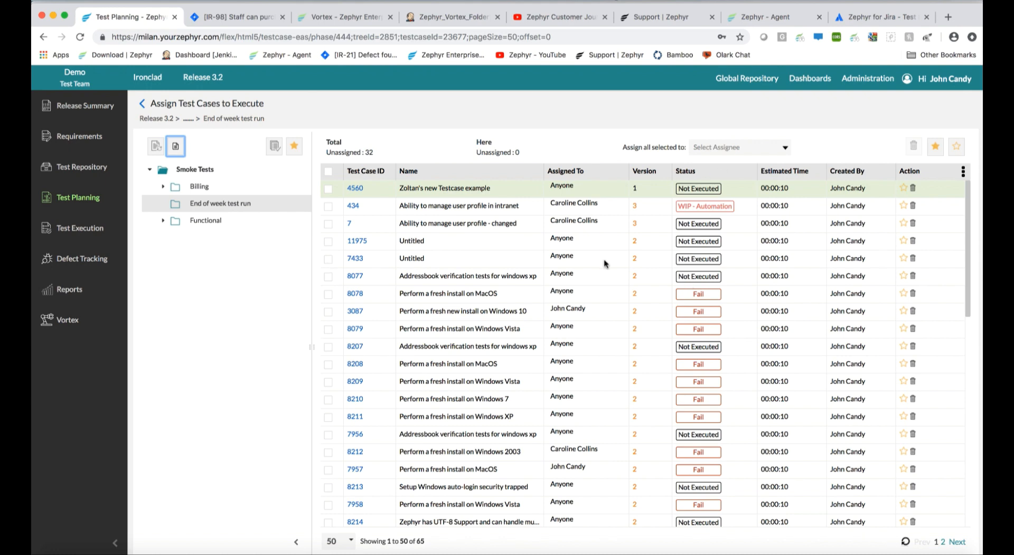
- Select test cases 2670, 2671 and 2672 in the Nov-March Sprint's Back-end Transactions Tests, review their automation run settings and close without running
click(573, 261)
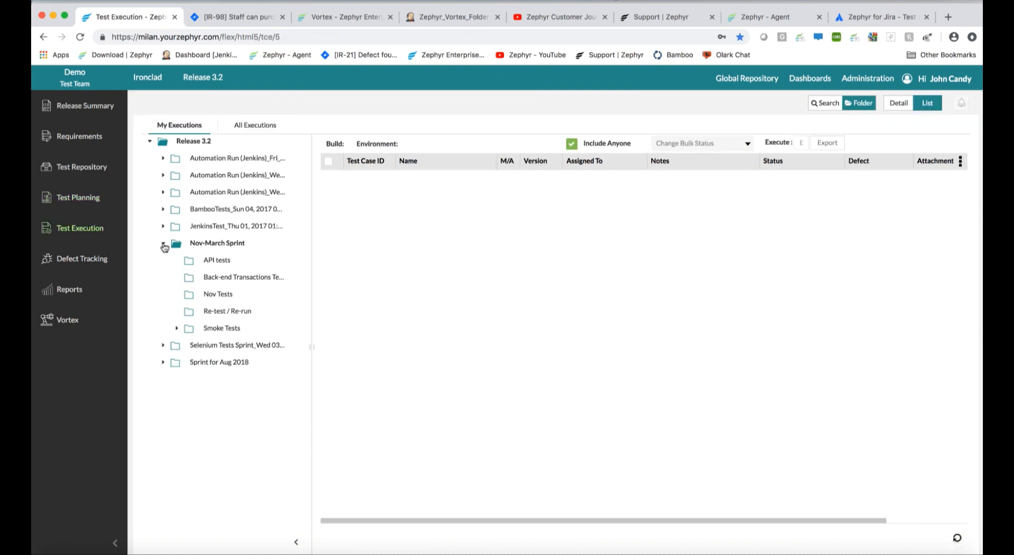
click(217, 278)
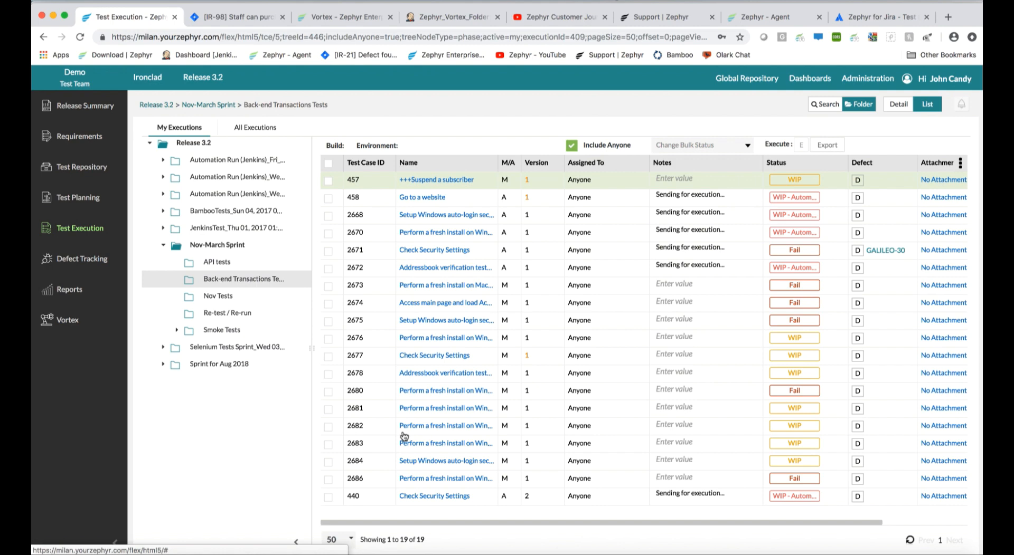
click(328, 269)
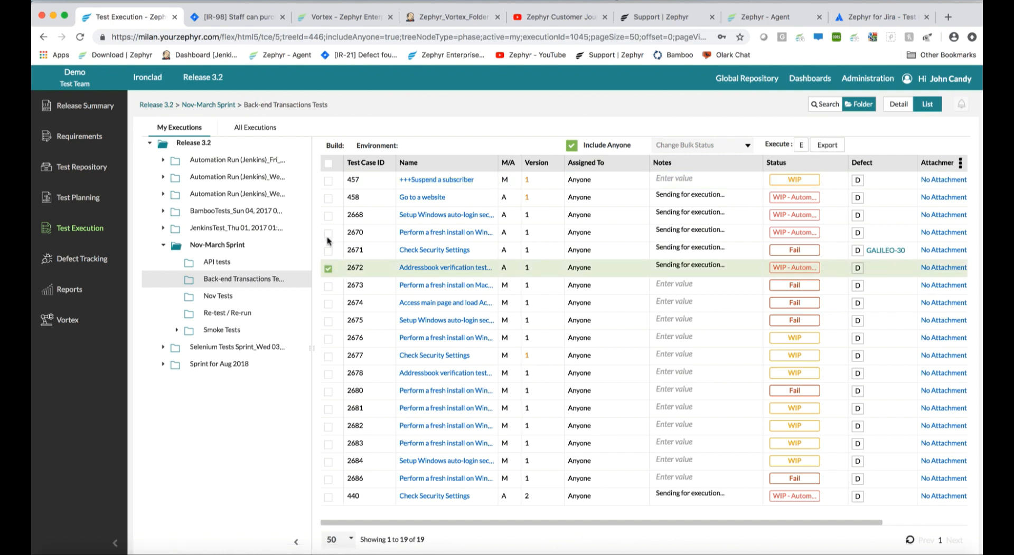
click(329, 251)
click(328, 233)
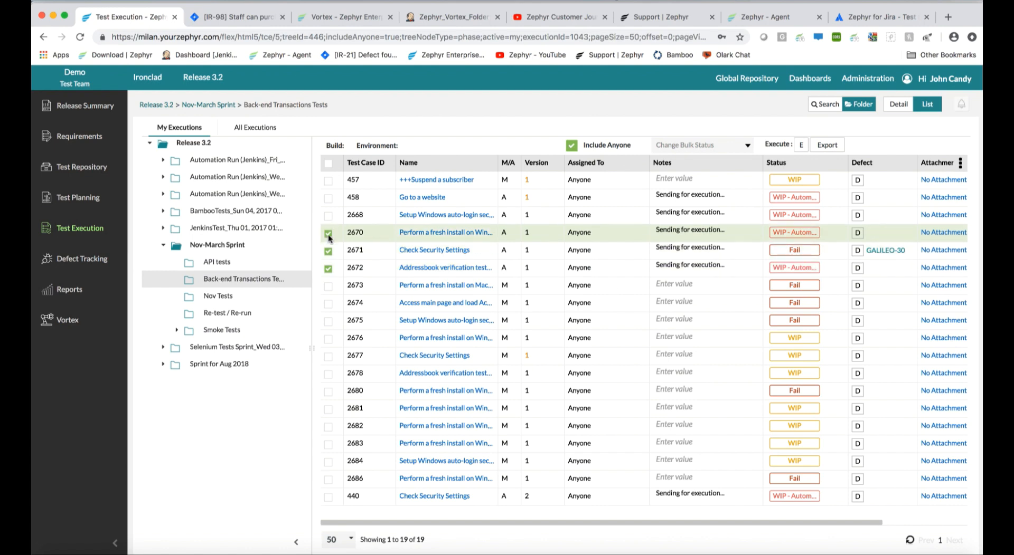
click(801, 145)
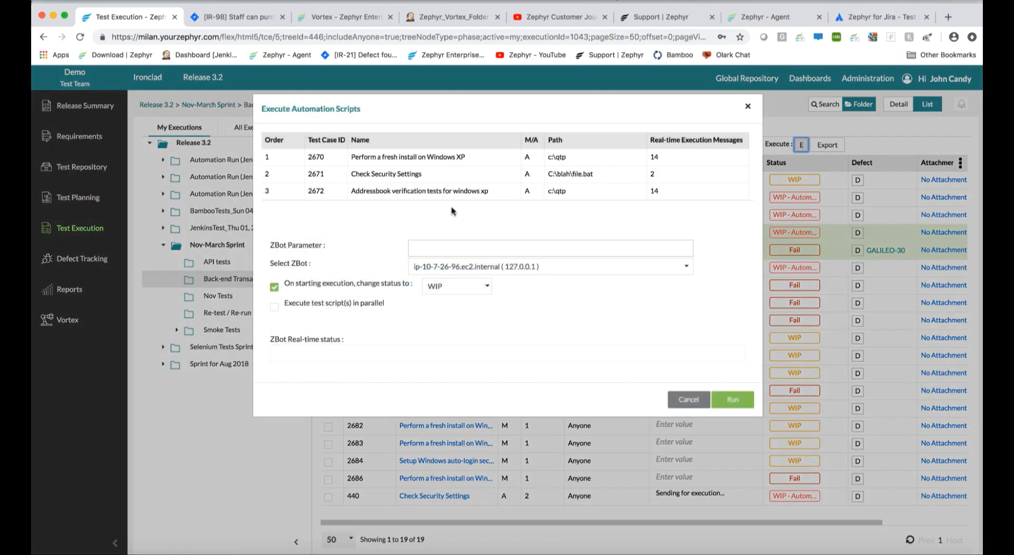
click(747, 108)
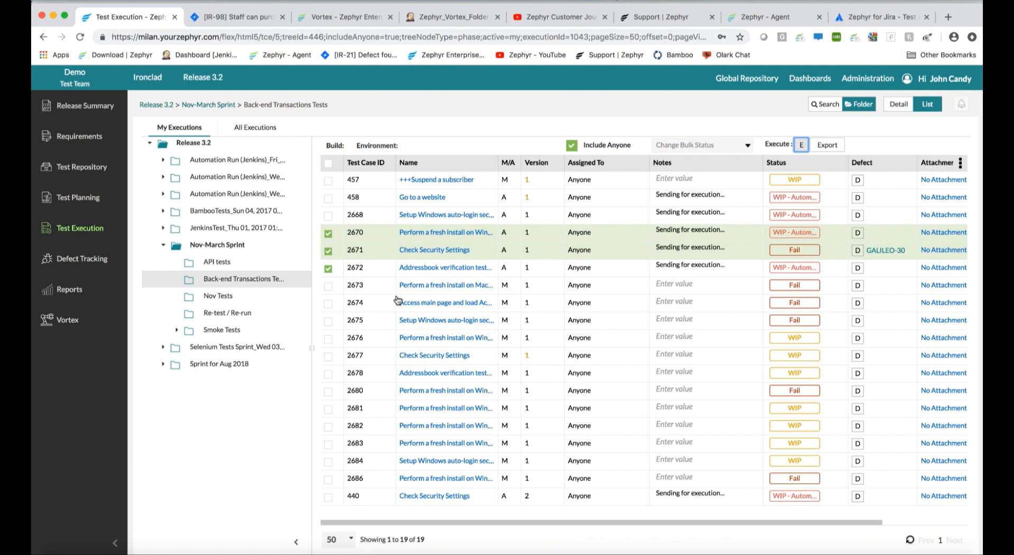
- In the execution of "Ability to manage user profile" (7613), set test step 1 to Pass and test step 2 to Fail
click(224, 318)
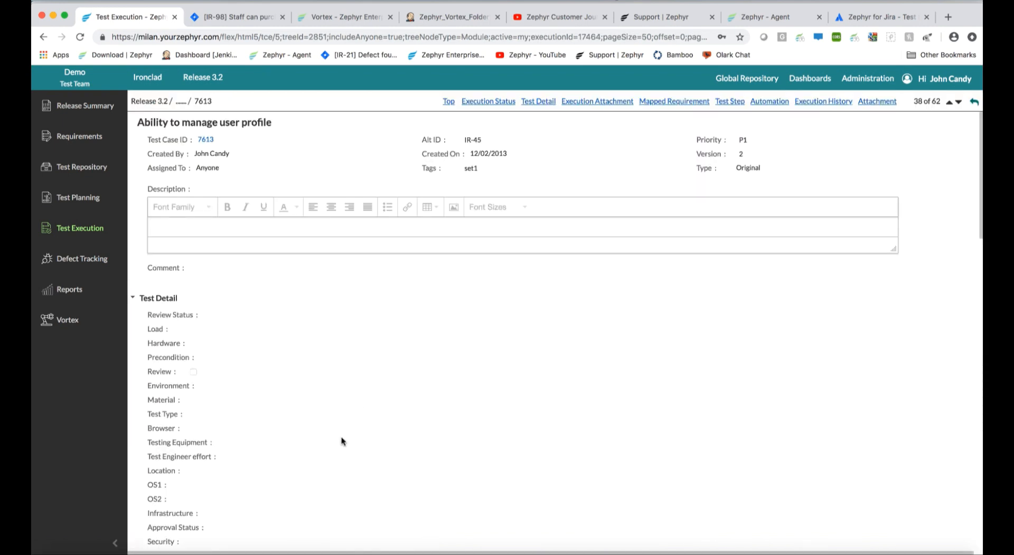
scroll(330, 475, down, 15)
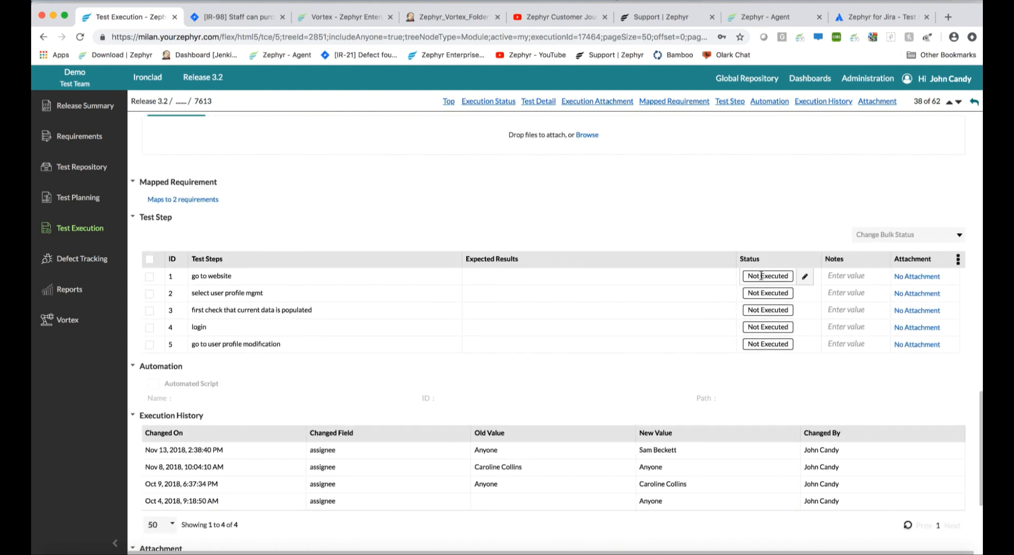
click(766, 276)
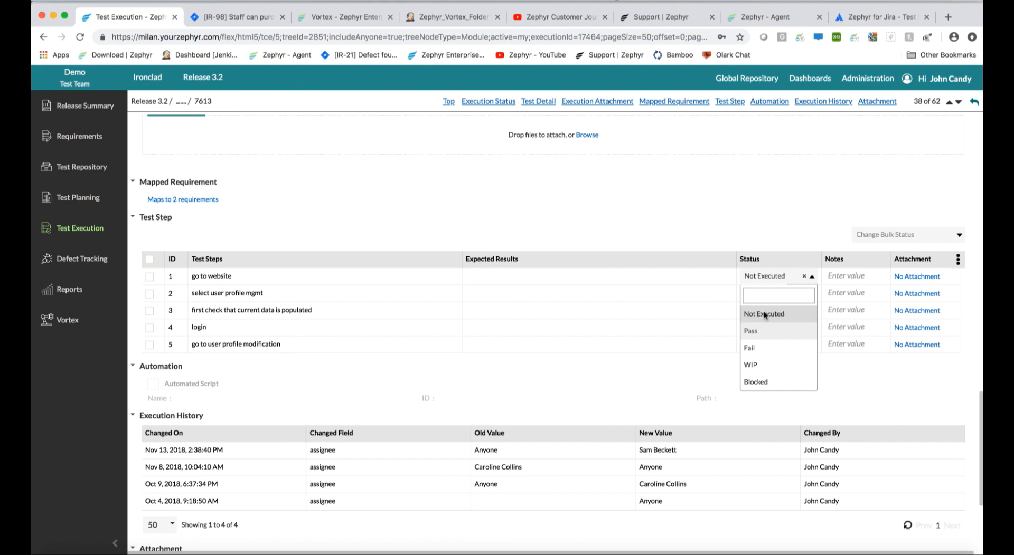
click(762, 329)
click(763, 293)
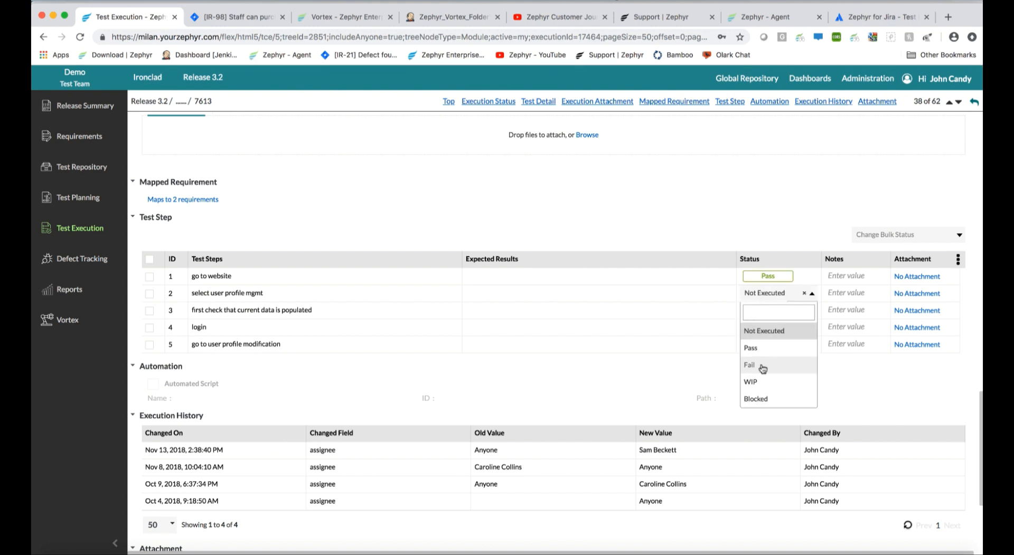
click(763, 365)
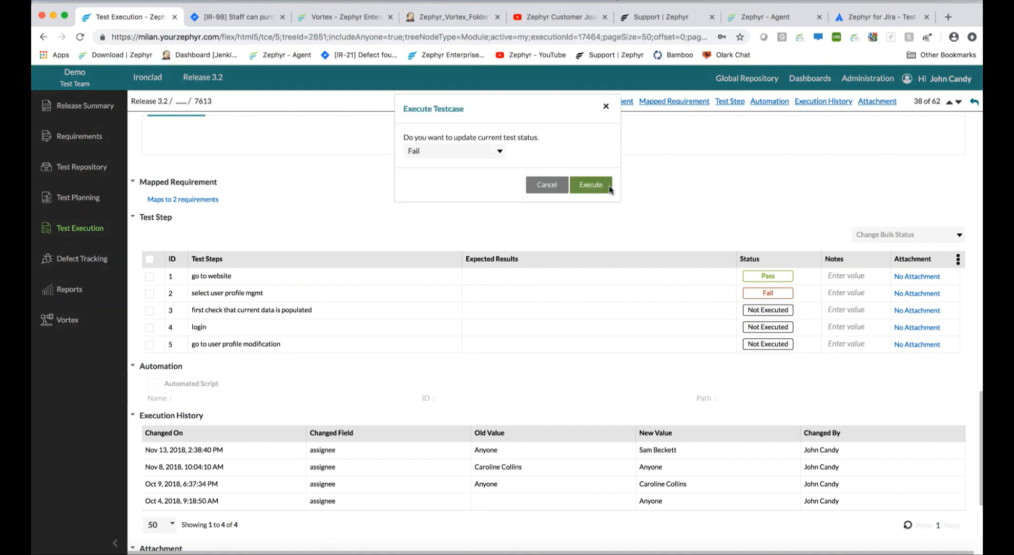
- Execute the test case with overall status Fail and look over the Zephyr Exploratory screen capture options
click(606, 186)
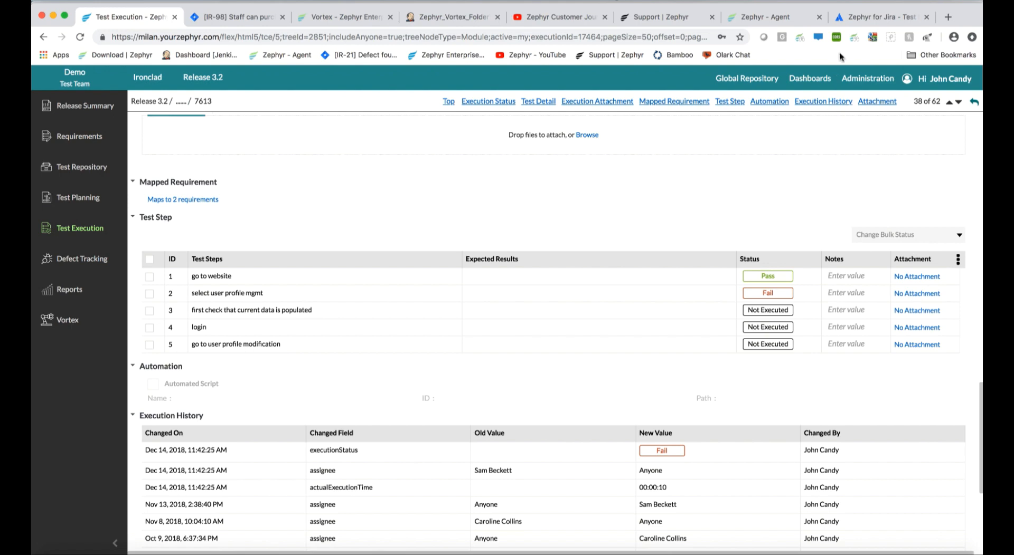
click(801, 38)
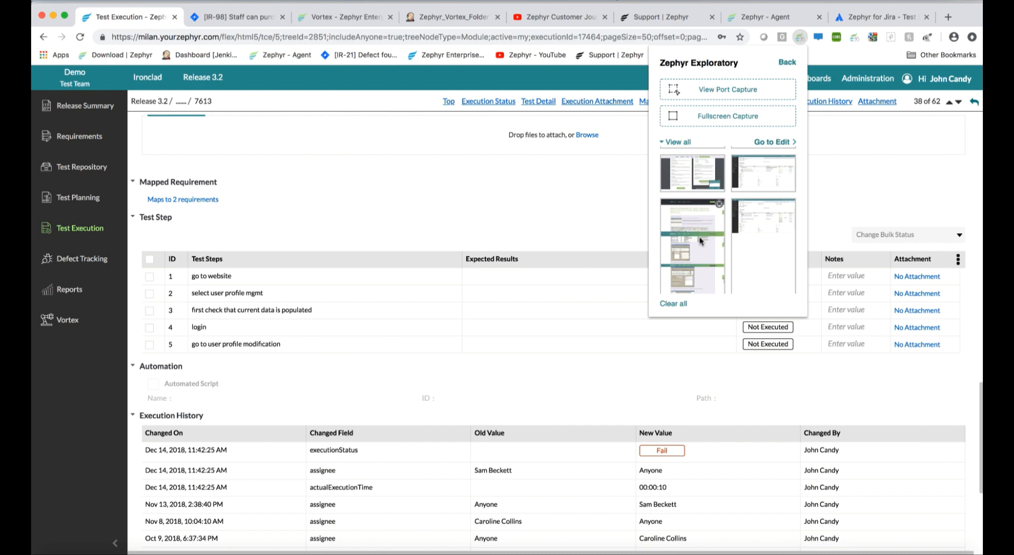
click(565, 219)
- Start filing a new defect from the failed execution, with project EUROPA and issue type Bug
scroll(536, 206, up, 7)
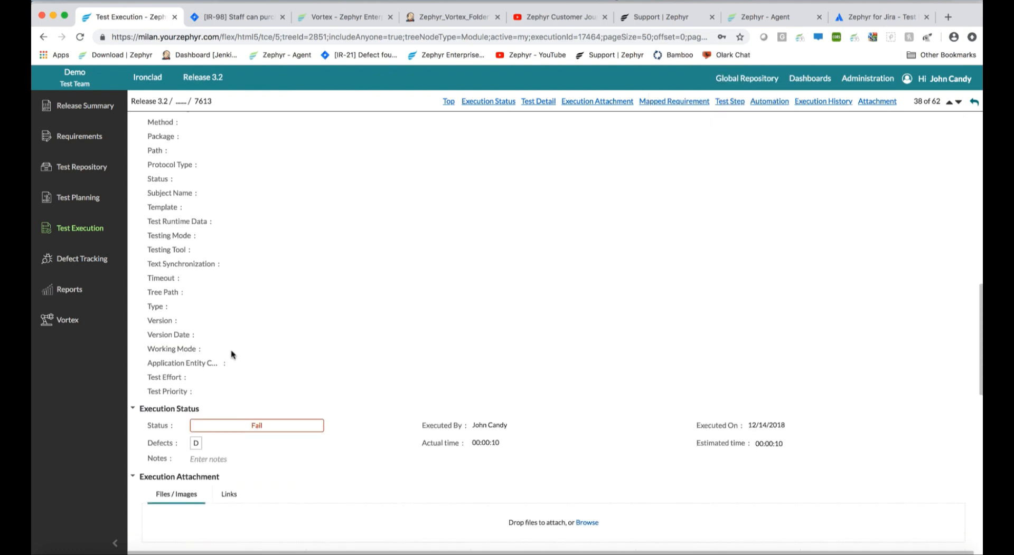
click(196, 446)
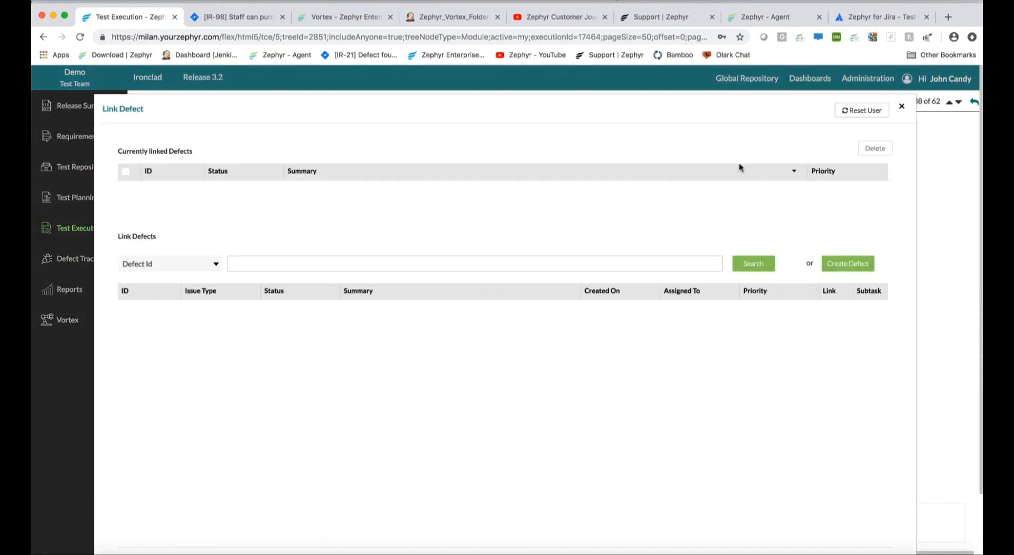
click(847, 264)
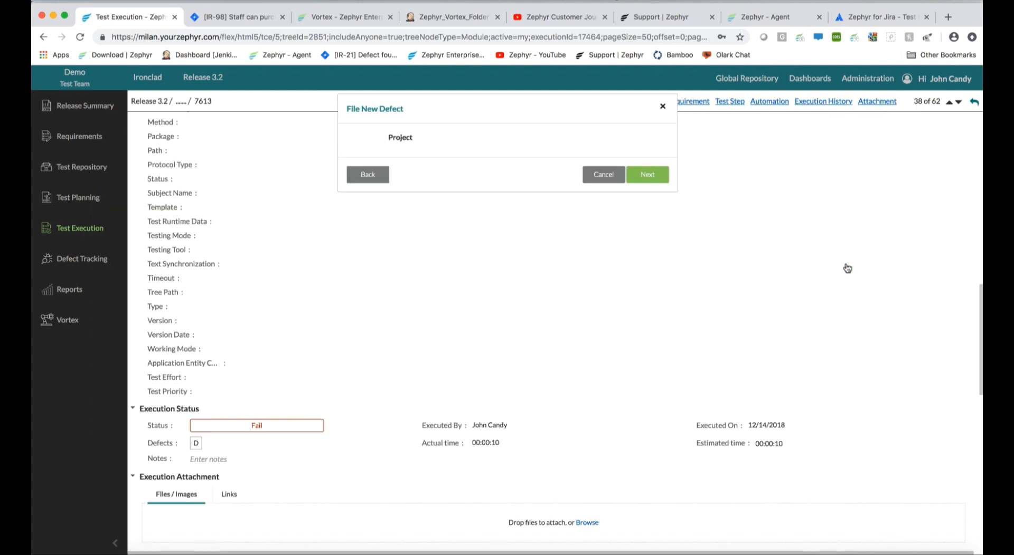
click(525, 144)
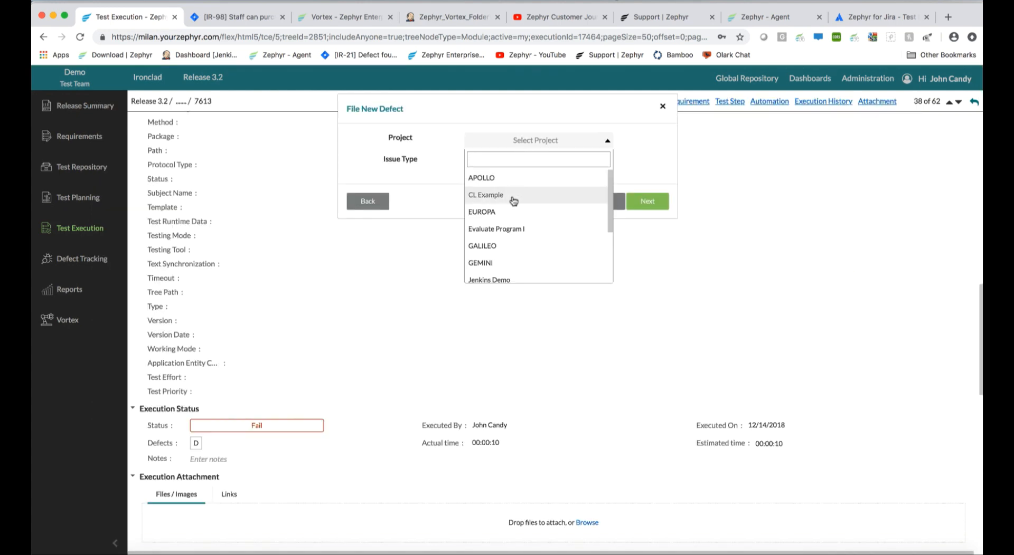
click(512, 214)
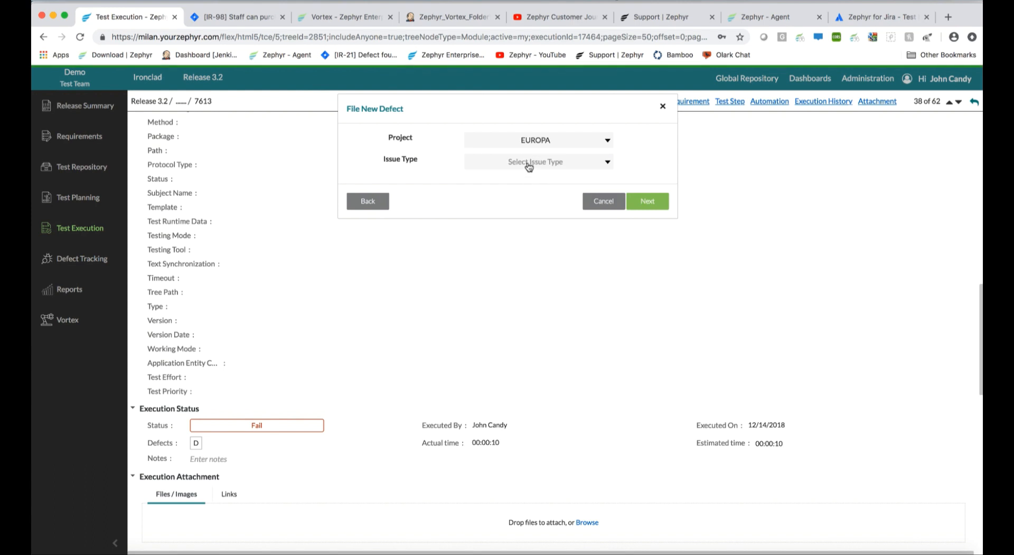
click(528, 163)
click(521, 206)
click(647, 201)
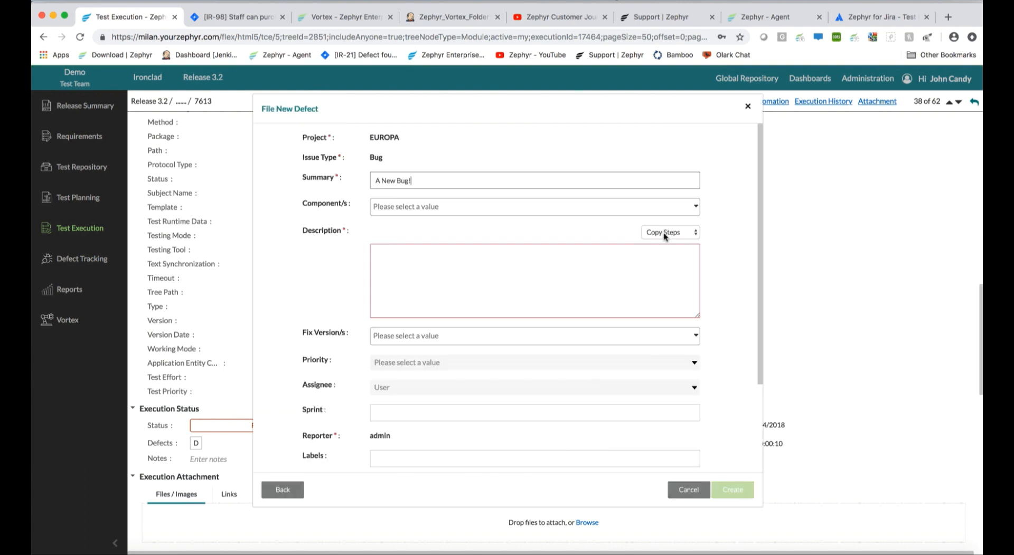
- Copy the test steps into the description and create the defect with the summary "A New Bug!"
click(668, 233)
click(635, 258)
scroll(544, 335, down, 3)
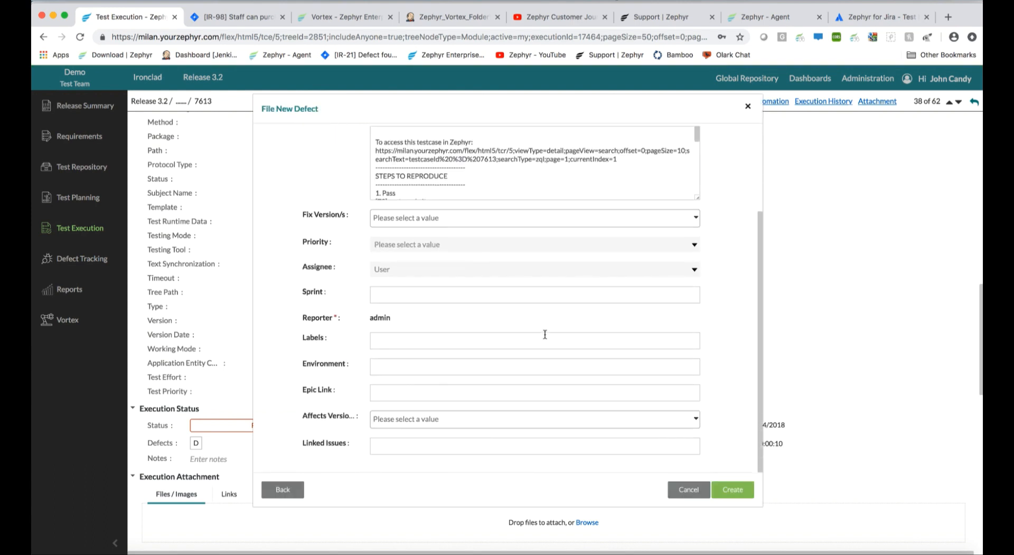
click(737, 493)
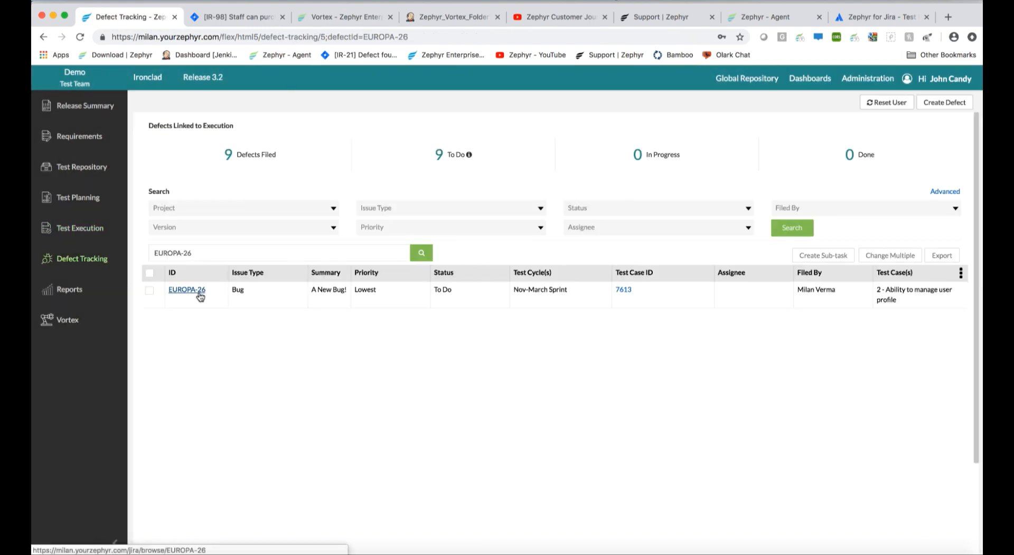
- Open defect EUROPA-26 in Jira and view story IR-98 with its linked Zephyr test cases
click(200, 297)
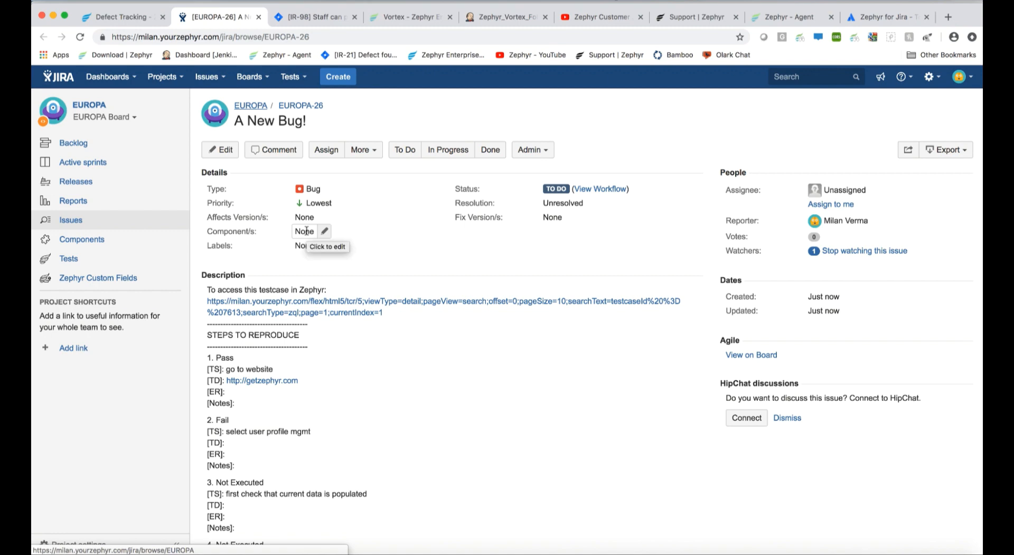
click(309, 18)
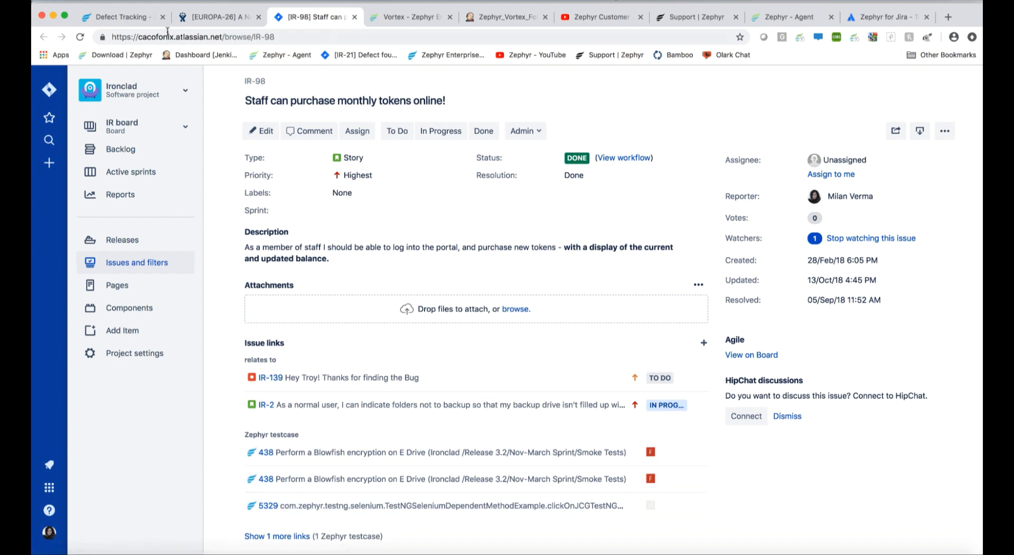
- Back in Zephyr, drill the Test Case Execution Progress report down to the Nov-March Sprint's Smoke Tests and return to the reports Overview
click(132, 17)
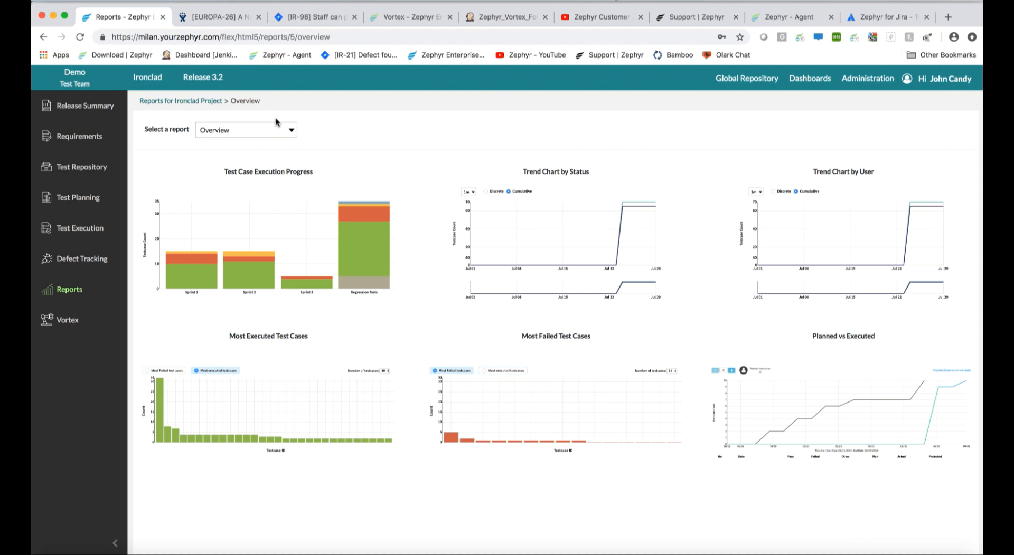
click(269, 276)
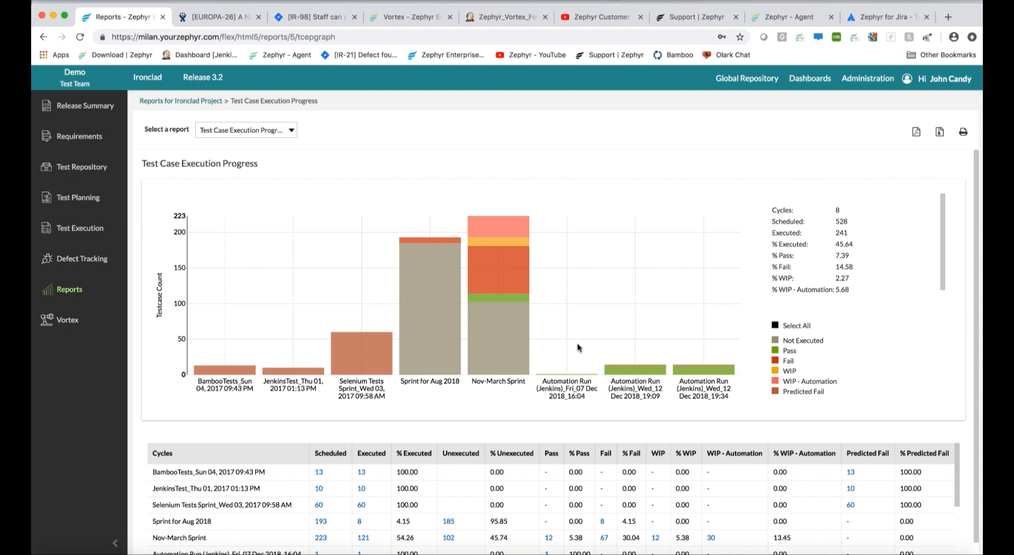
click(512, 365)
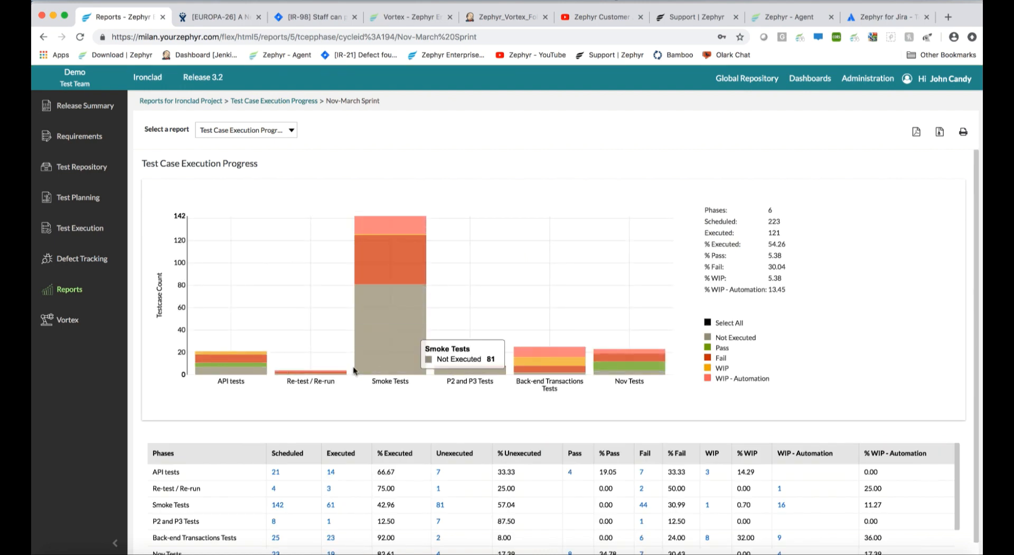
click(387, 361)
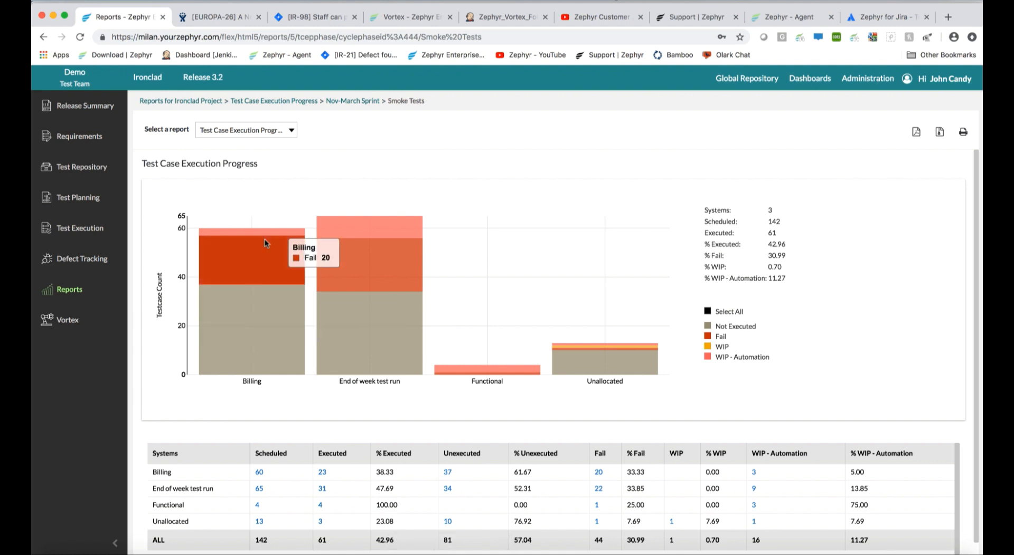
click(252, 131)
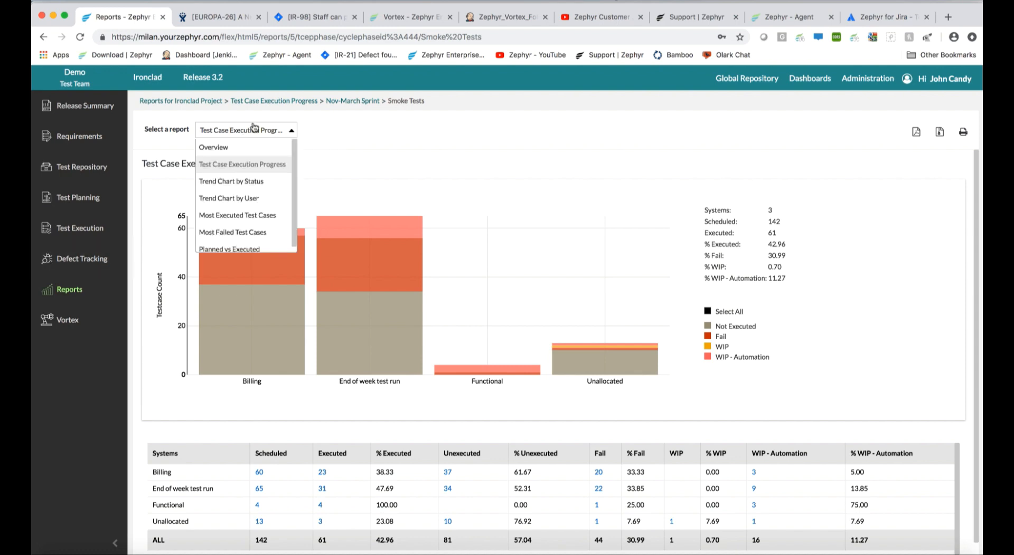
click(252, 150)
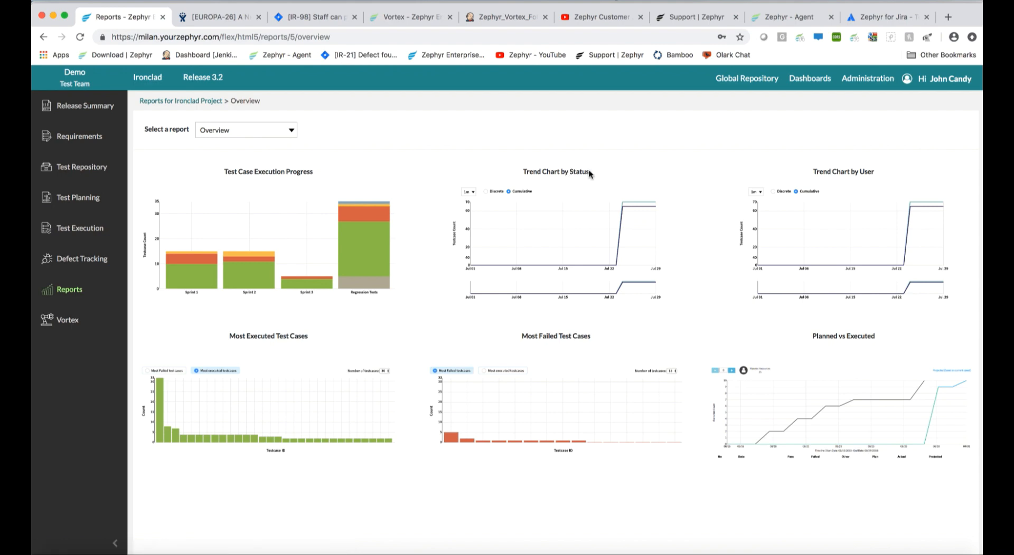
- Show the Vortex automation jobs of the Sample Project's Release 1.0 and select all of them
click(58, 323)
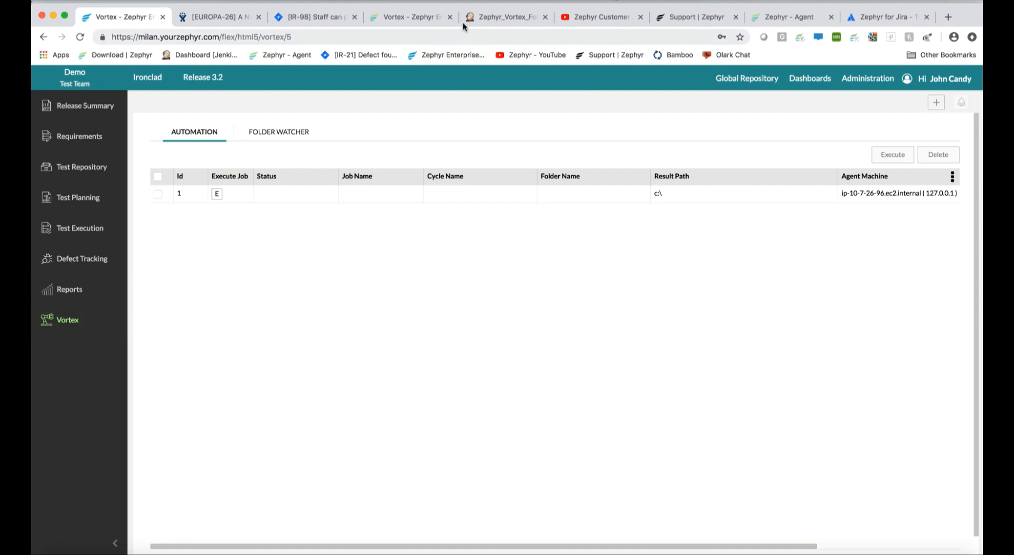
click(392, 19)
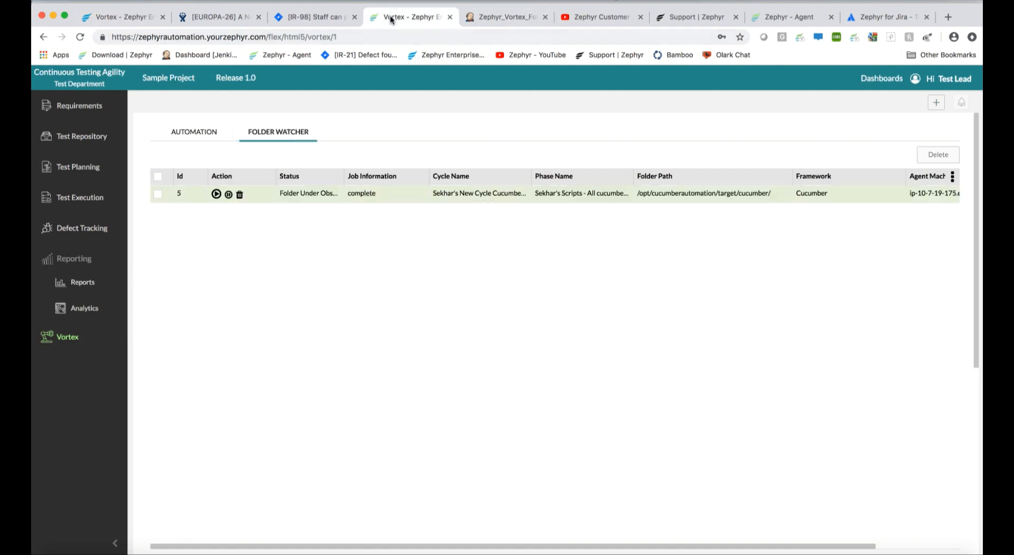
click(207, 133)
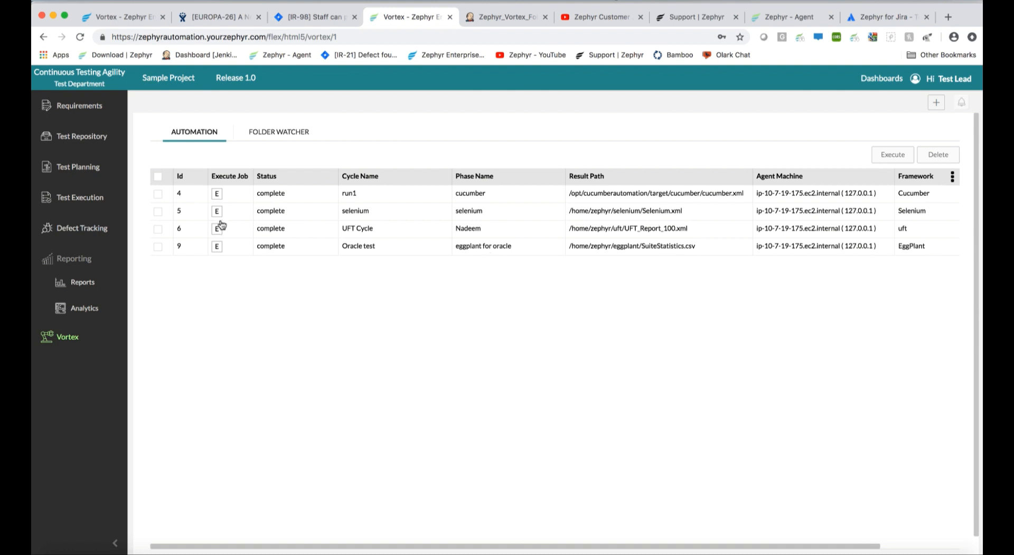
click(157, 176)
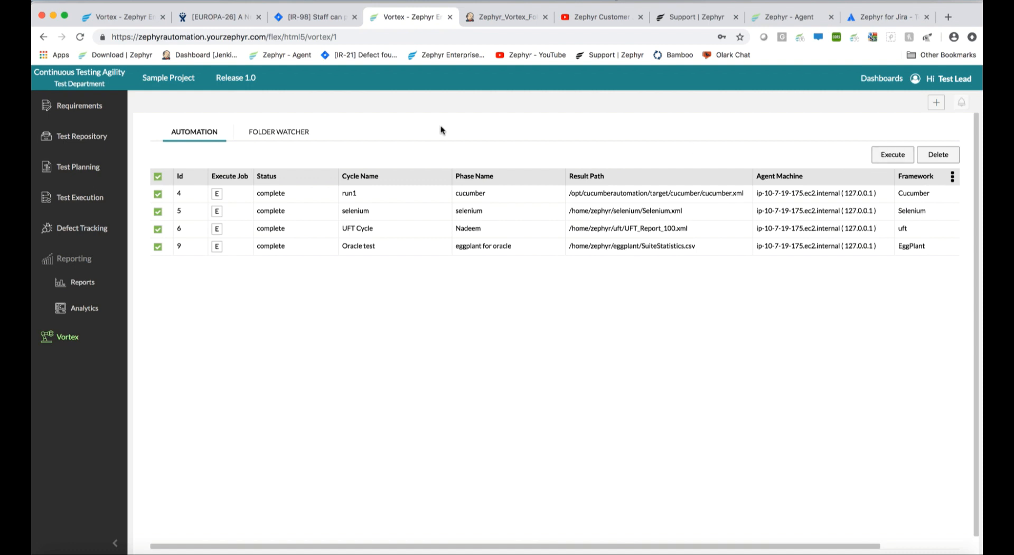
- Open the Cucumber folder watcher job's settings and review the Zephyr_Vortex_FolderWatch_Example job configuration in Jenkins
click(297, 132)
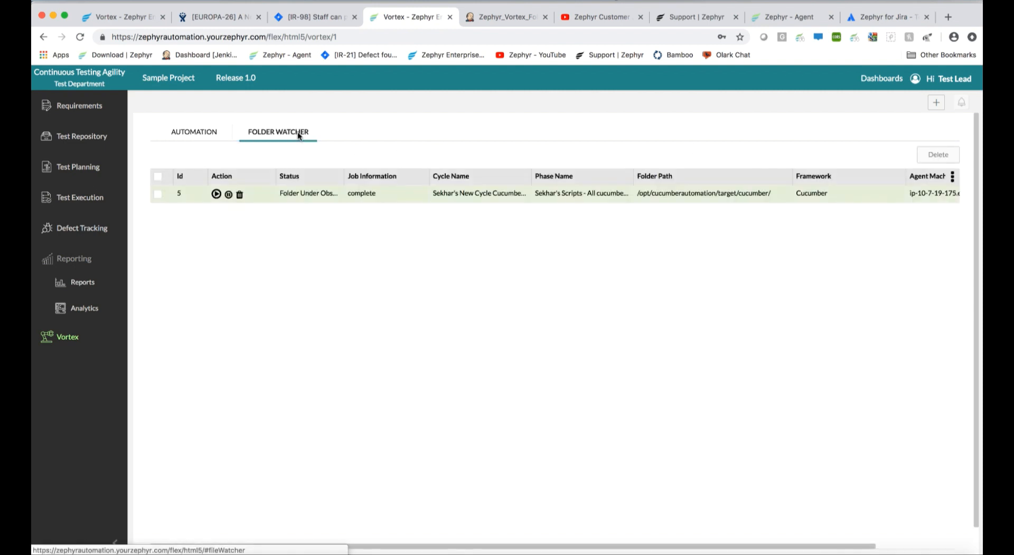
click(310, 196)
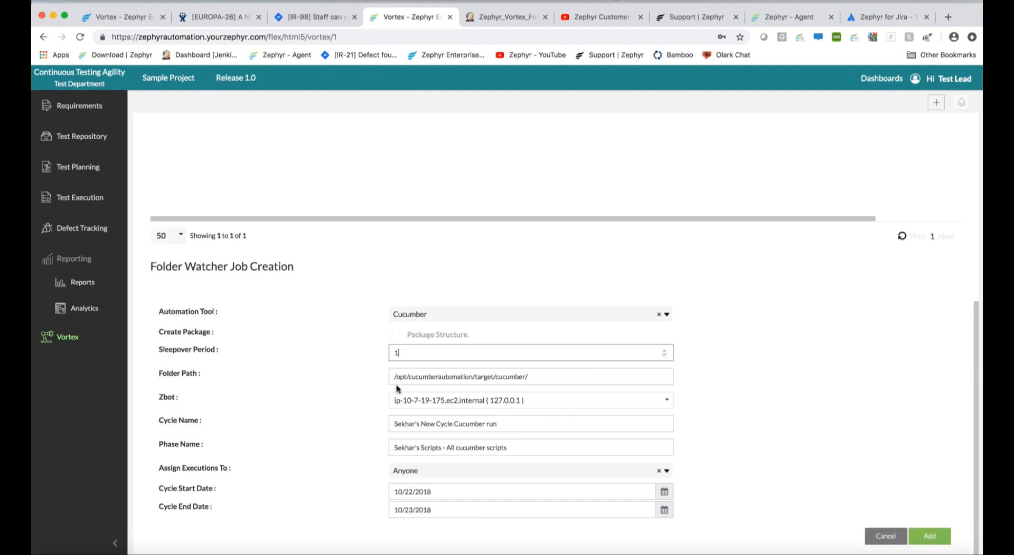
click(496, 19)
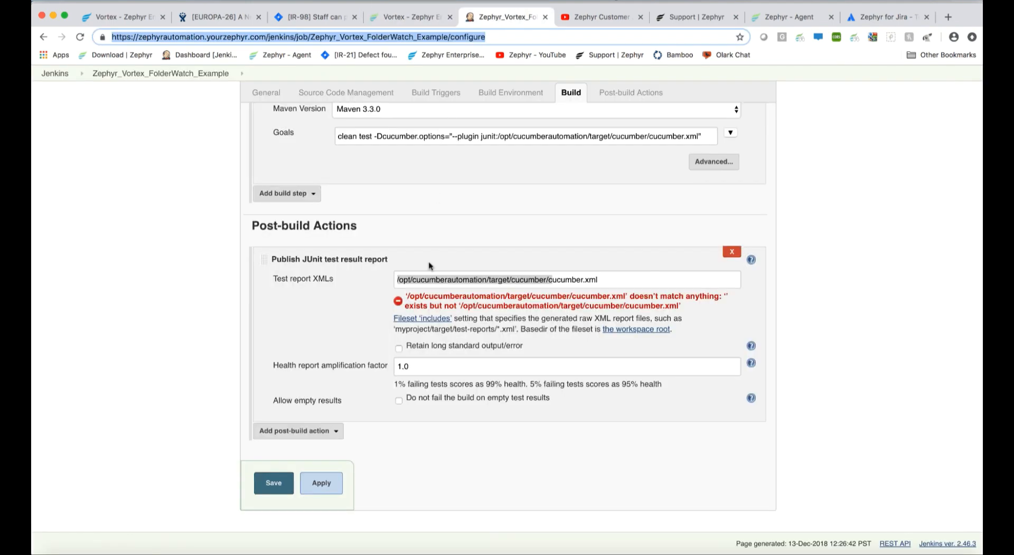
scroll(430, 236, up, 10)
scroll(429, 236, up, 5)
scroll(430, 236, down, 20)
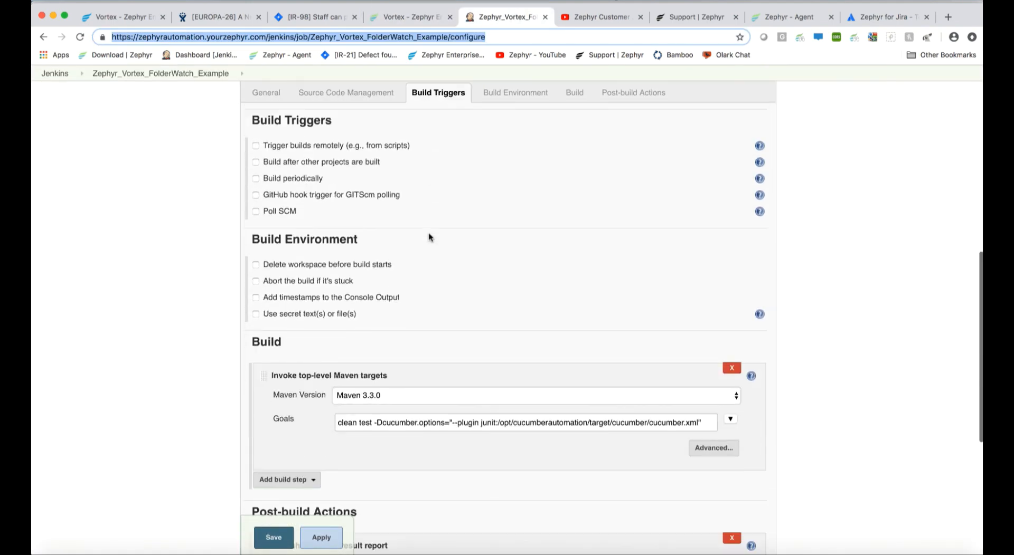
click(428, 237)
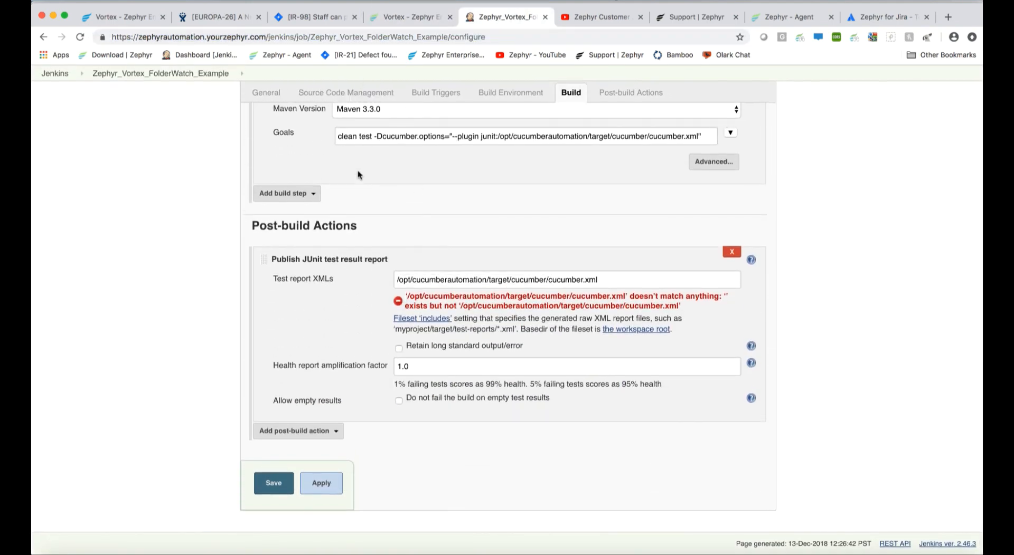
- Copy the path /opt/cucumberautomation/target/cucumber/ from the Jenkins test report XMLs setting and return to the Zephyr folder watcher form
drag(397, 279, 552, 282)
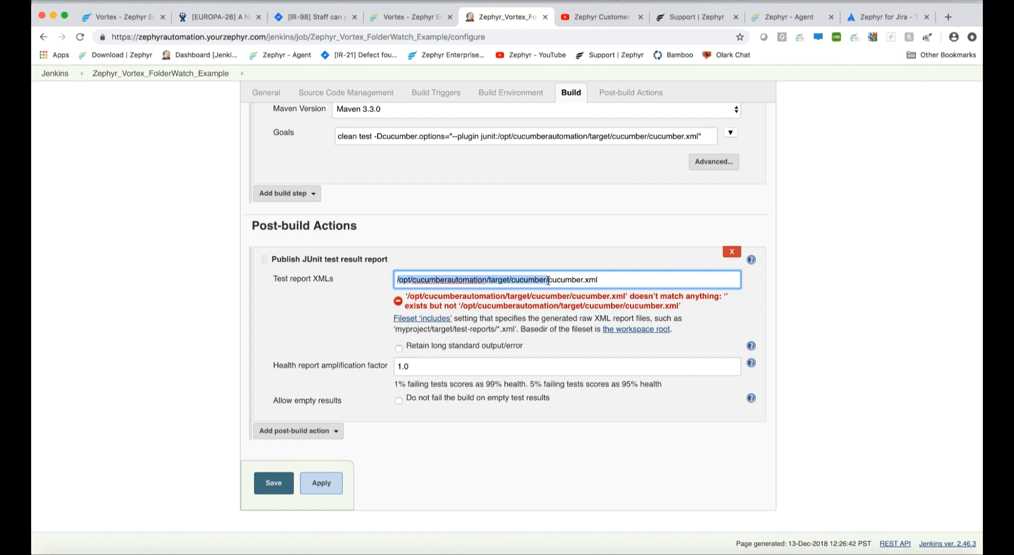
right_click(506, 275)
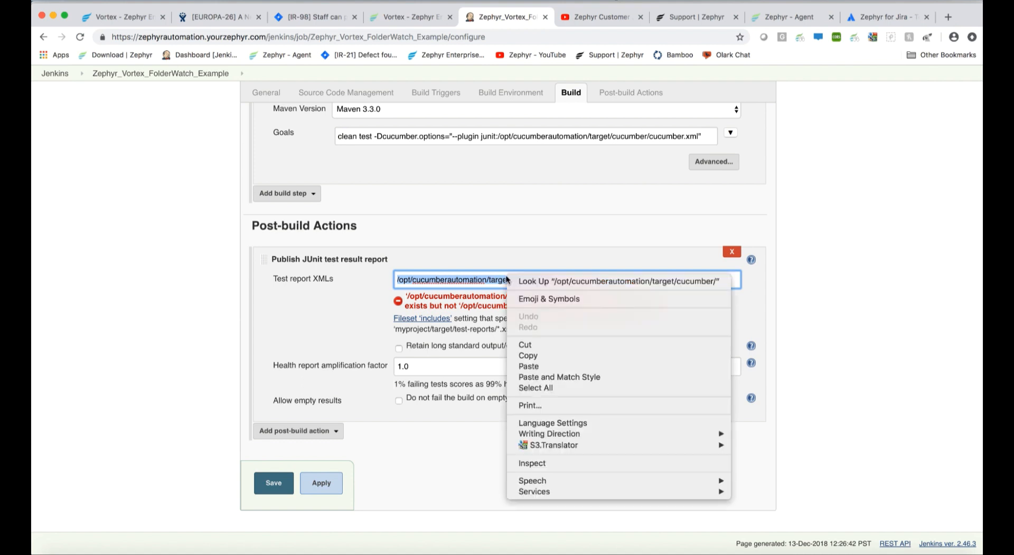
click(533, 358)
click(412, 17)
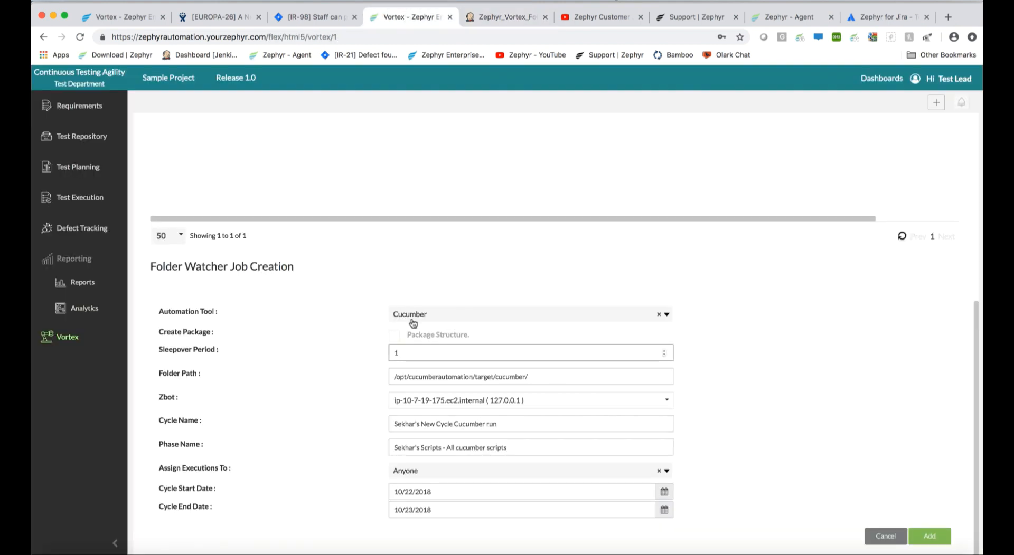
- Submit the Cucumber folder watcher form, start folder watcher job 5 and recheck its settings
click(927, 536)
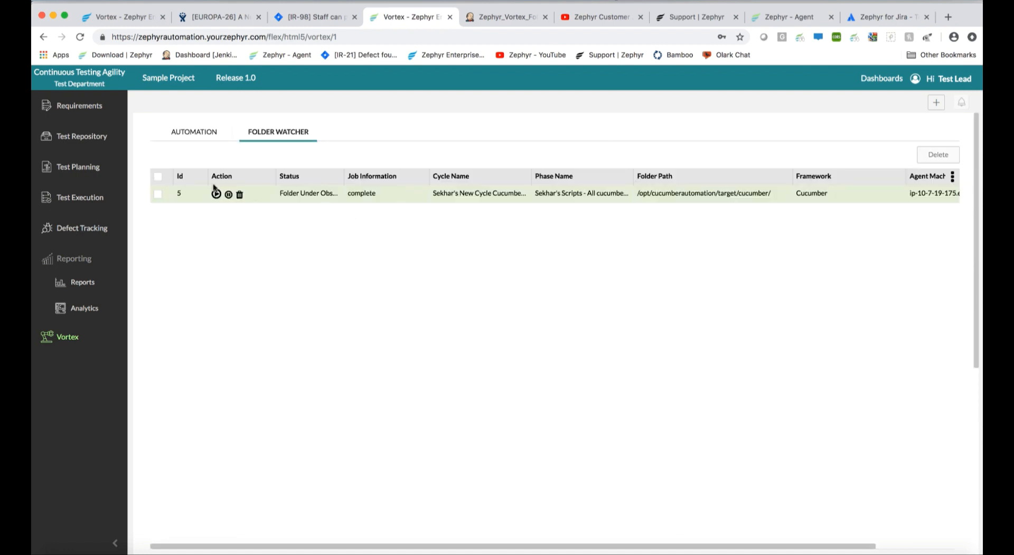
click(217, 196)
right_click(241, 386)
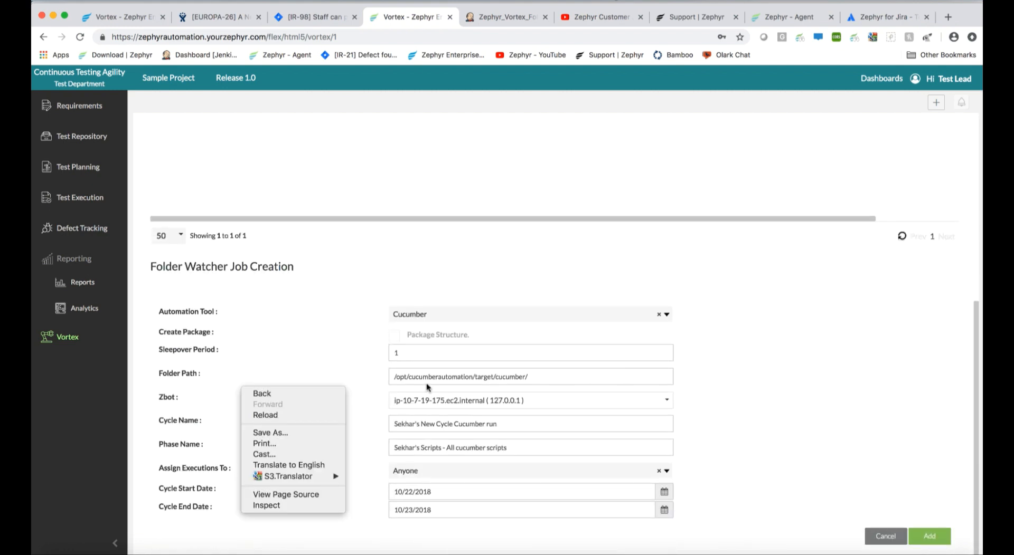
click(424, 381)
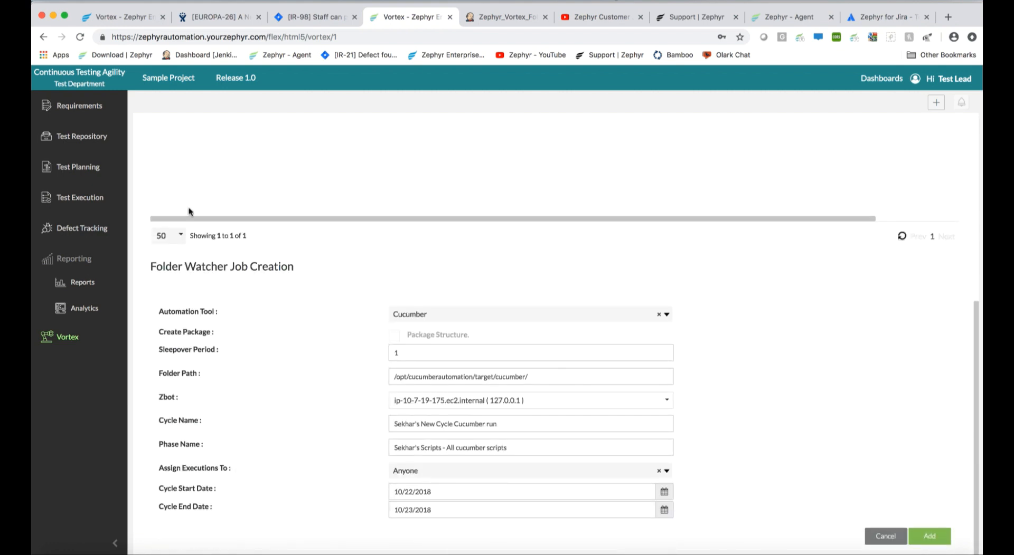
- In Test Planning, look through the automated Cucumber execution phases, ending on All cucumber scripts_Thu 30, 2018 07:46 AM
click(95, 168)
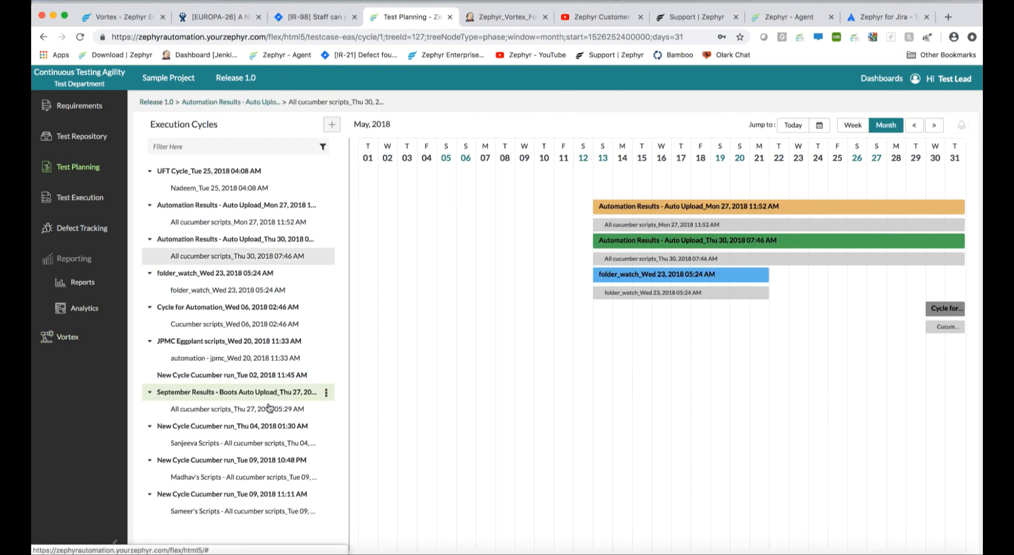
click(270, 410)
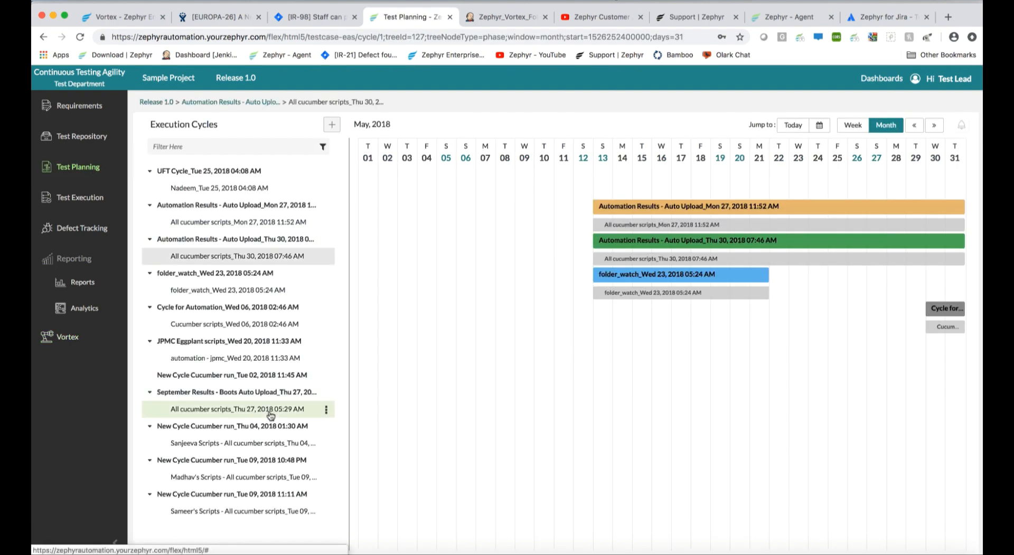
click(273, 447)
click(274, 478)
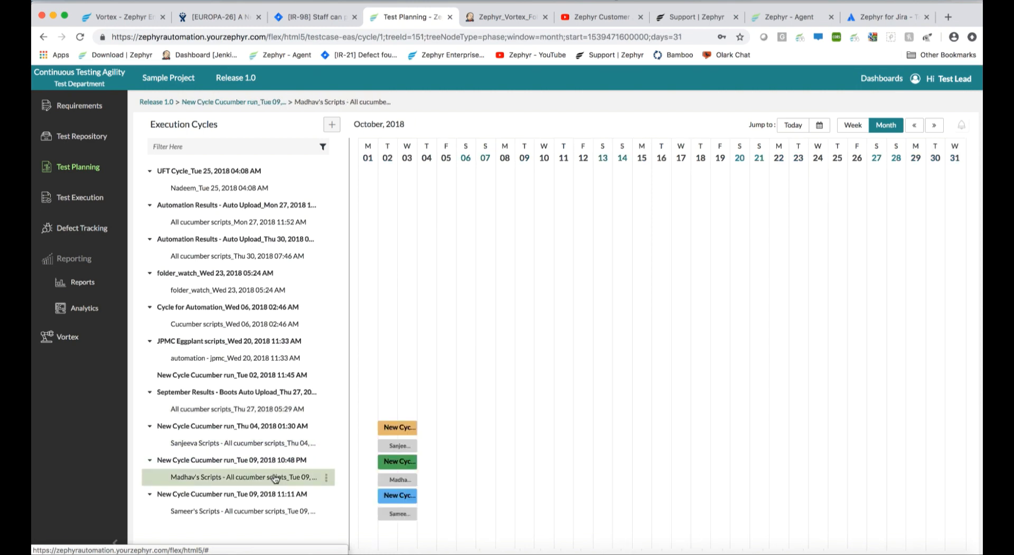
click(237, 259)
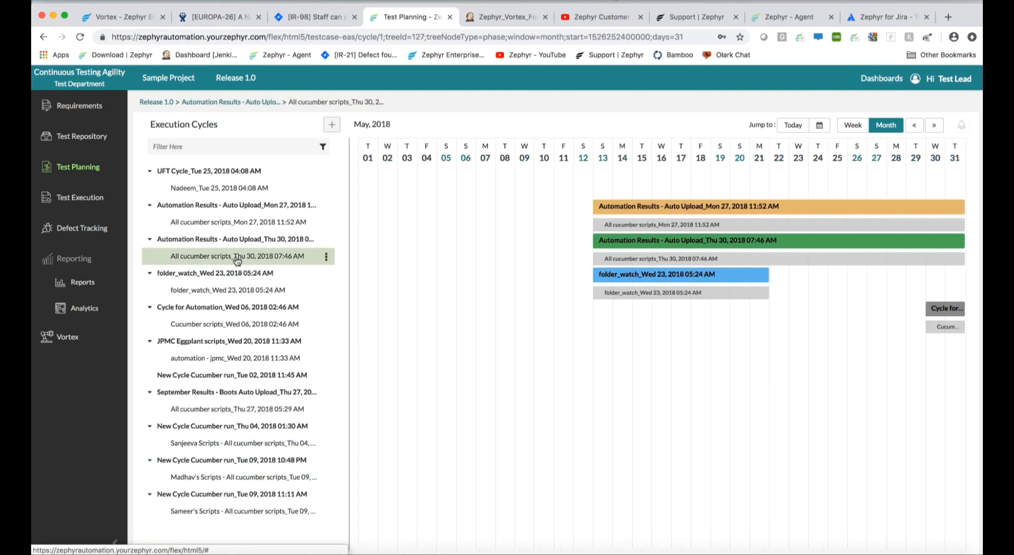
- In the Test Repository, expand Release 1.0 and show the test cases of the third All cucumber scripts_Thu 27 folder
click(82, 139)
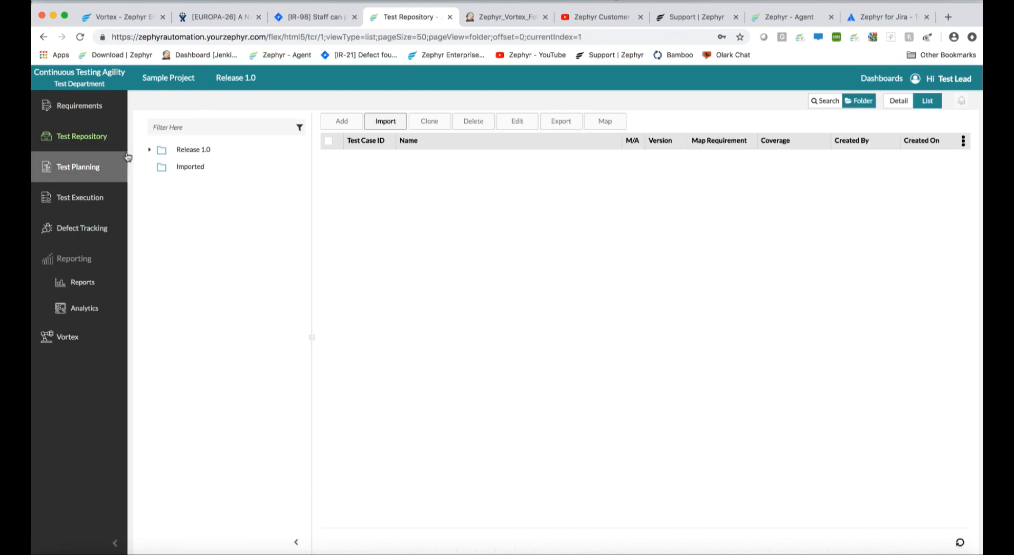
click(150, 150)
click(232, 202)
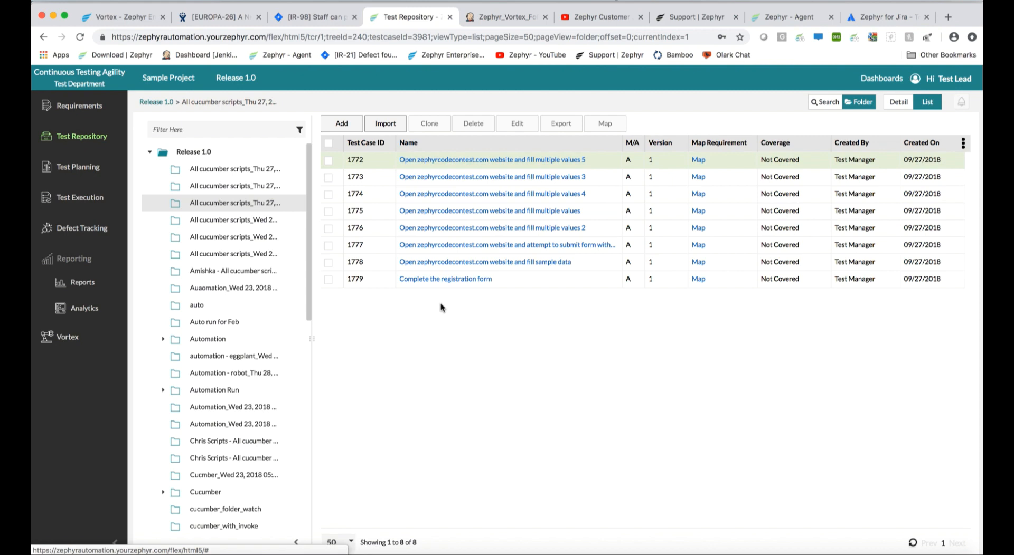
- Revisit Test Planning, show the JPMC Eggplant phase's results in Test Execution and pick test4.script
click(78, 167)
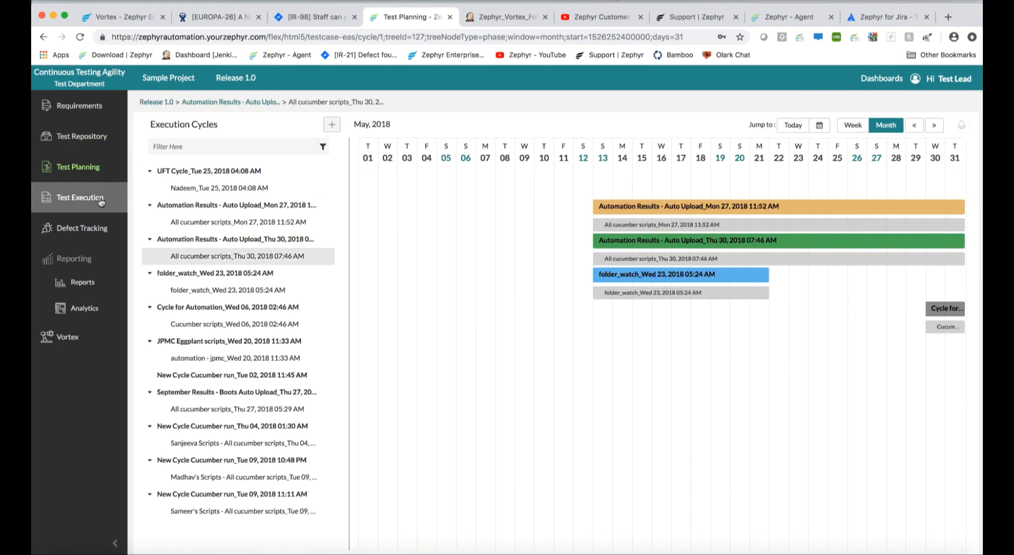
click(83, 198)
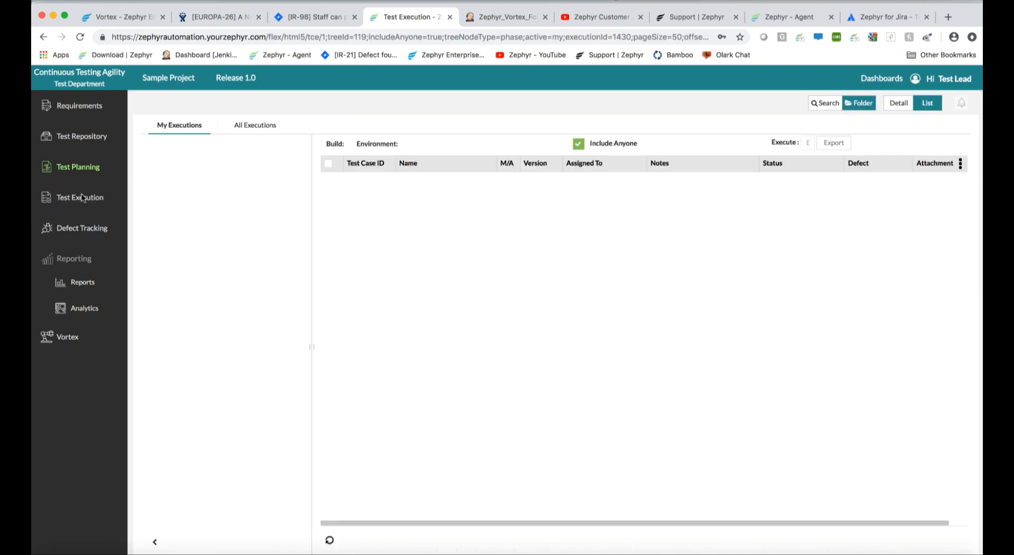
click(90, 199)
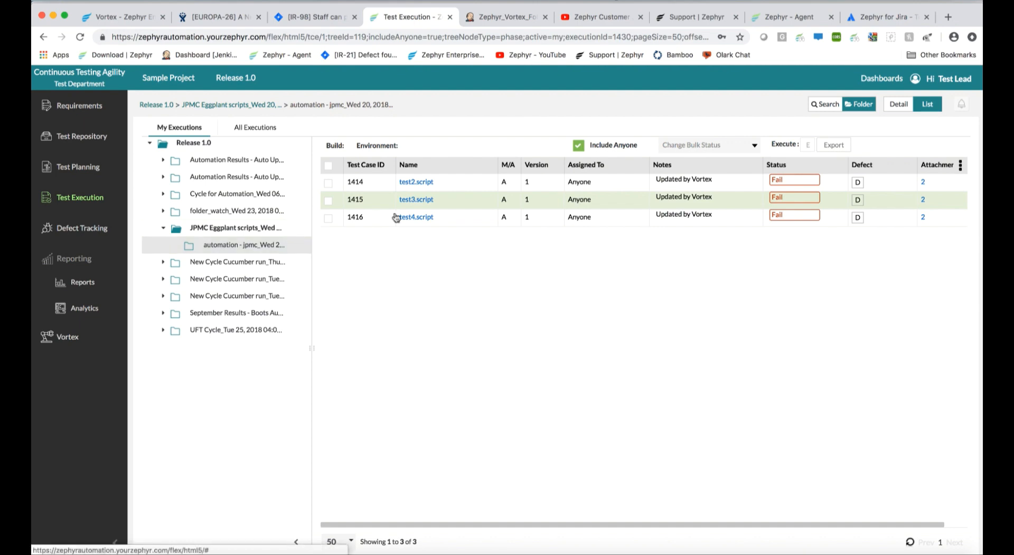
click(397, 217)
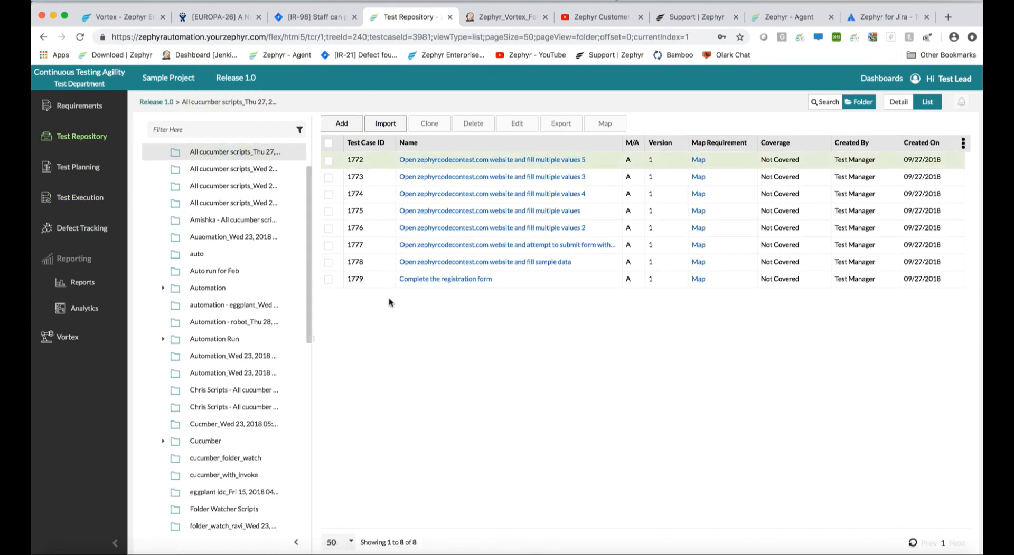
- In Test Execution, expand Release 1.0 and its first Automation Results - Auto Upload cycle, and open the phase inside
click(99, 205)
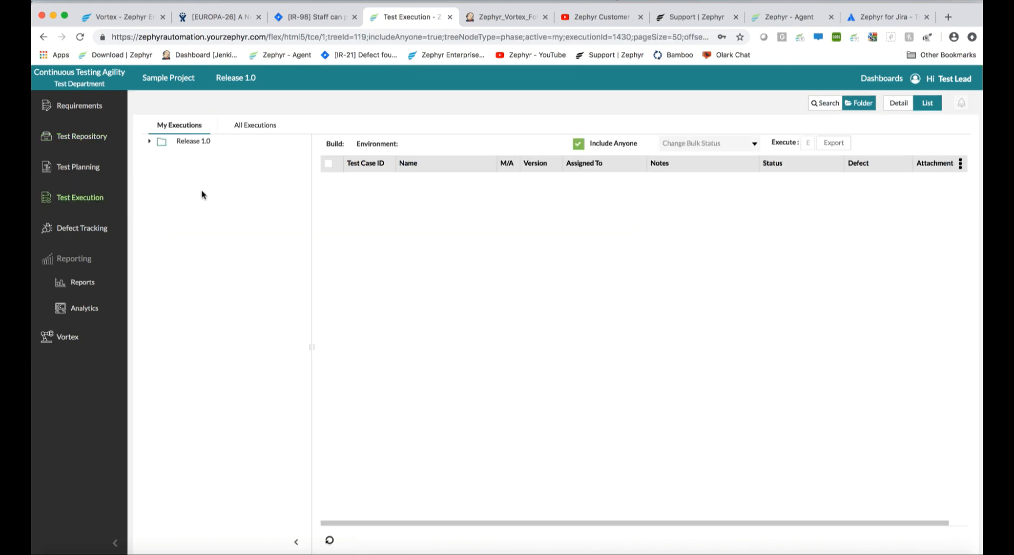
click(149, 141)
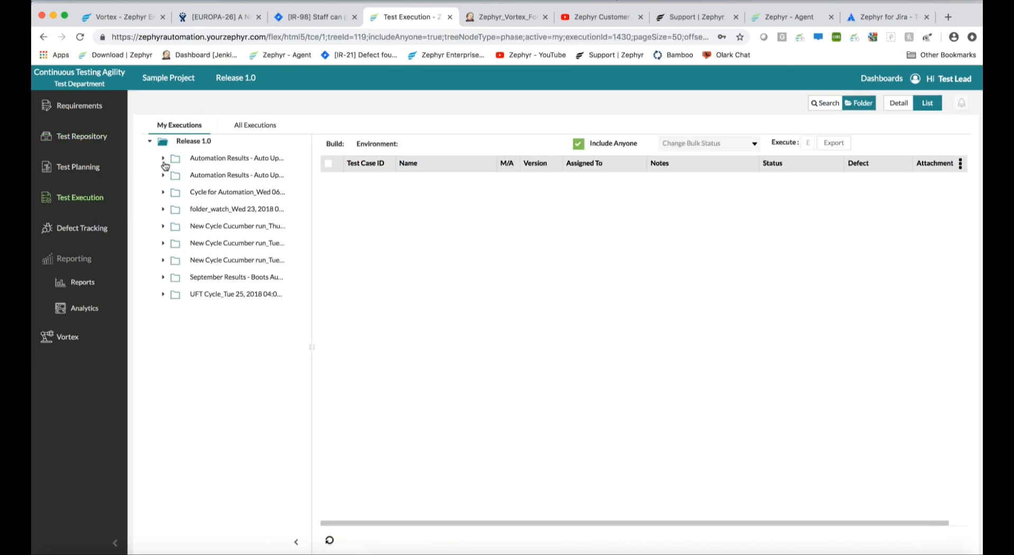
click(163, 159)
click(219, 178)
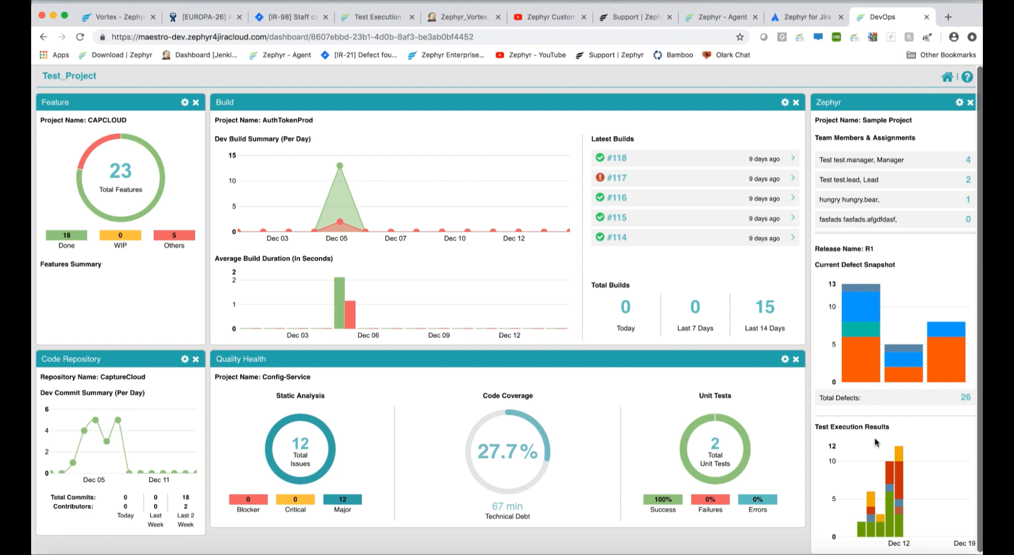
- Leave the DevOps dashboard, check the Manager Dashboard's share type options in the Zephyr dashboards list and open that dashboard
click(43, 38)
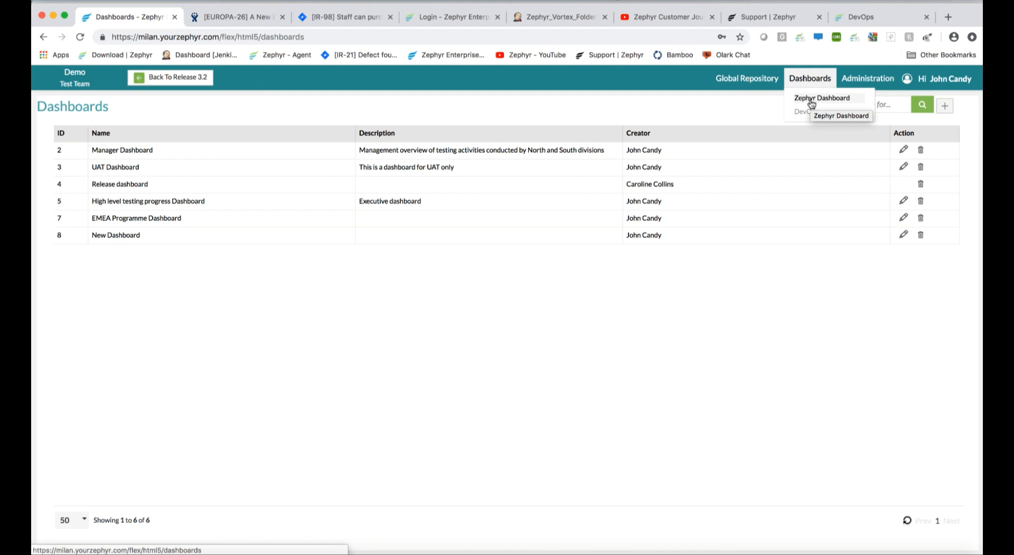
click(903, 150)
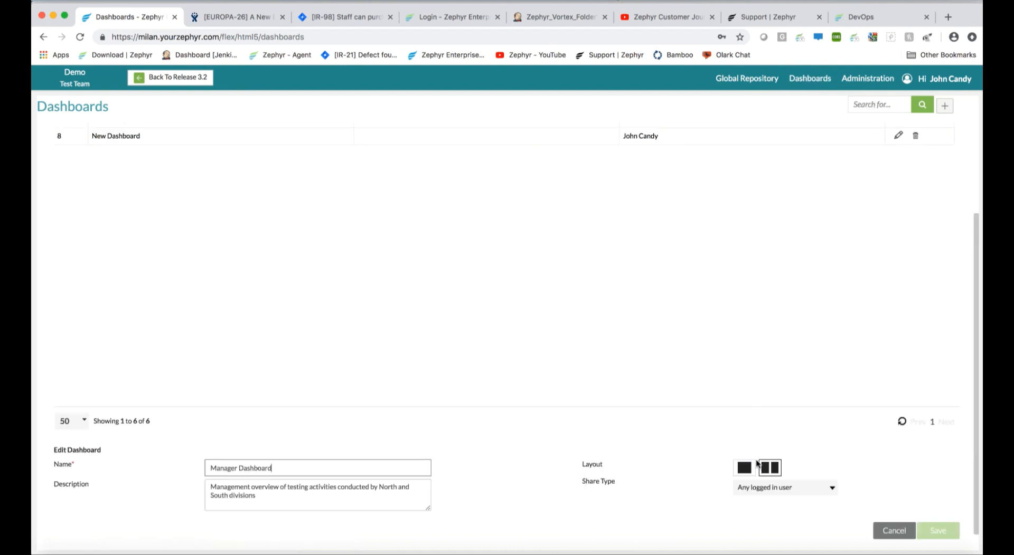
click(757, 491)
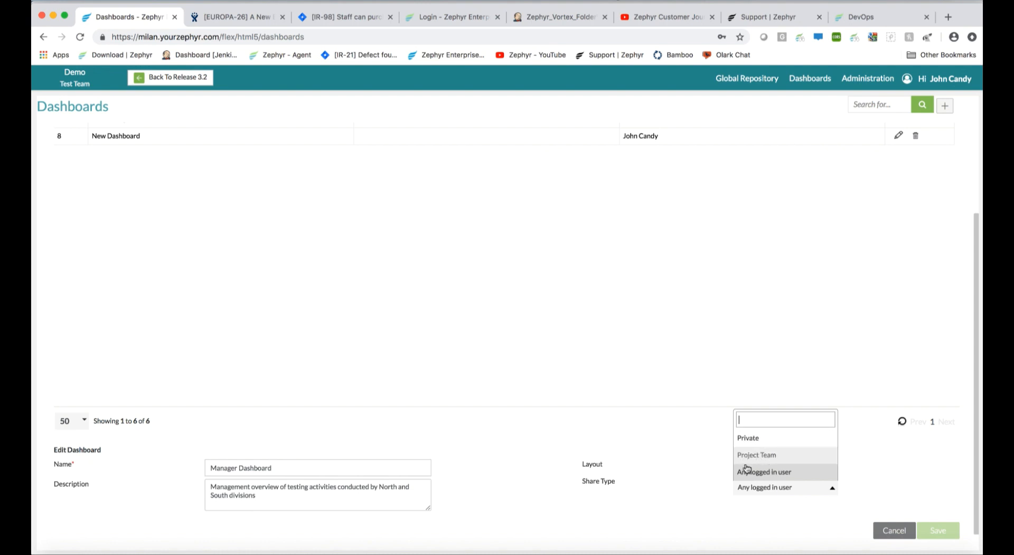
click(683, 450)
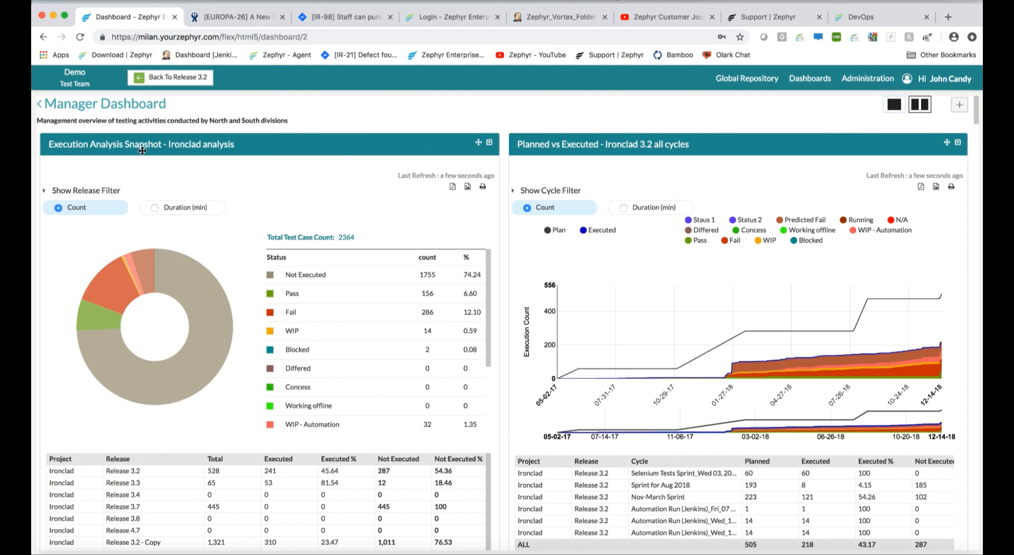
- Inspect the Fail slice of the Execution Analysis Snapshot - Ironclad analysis chart and switch the gadget to Duration (min)
mouse_move(124, 299)
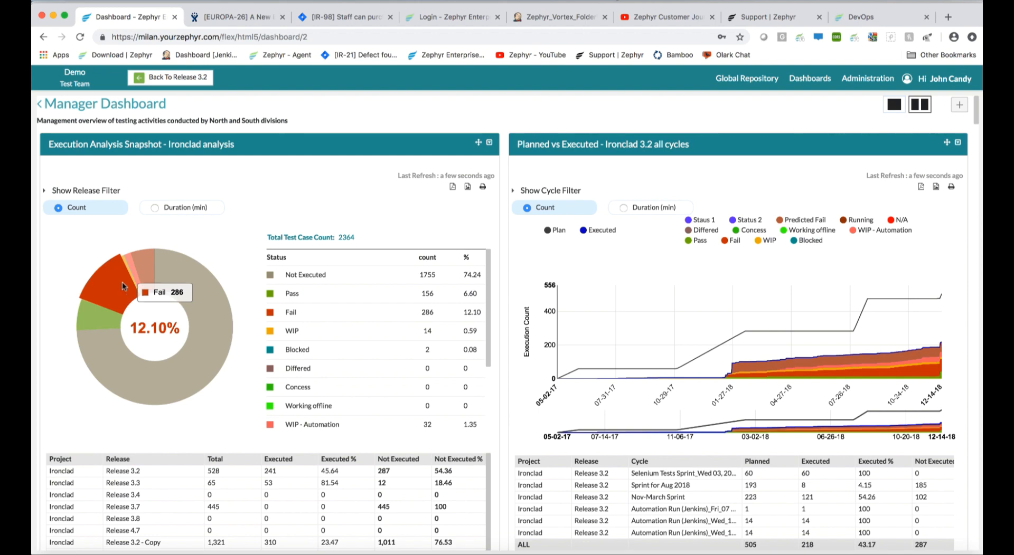
click(153, 208)
mouse_move(112, 347)
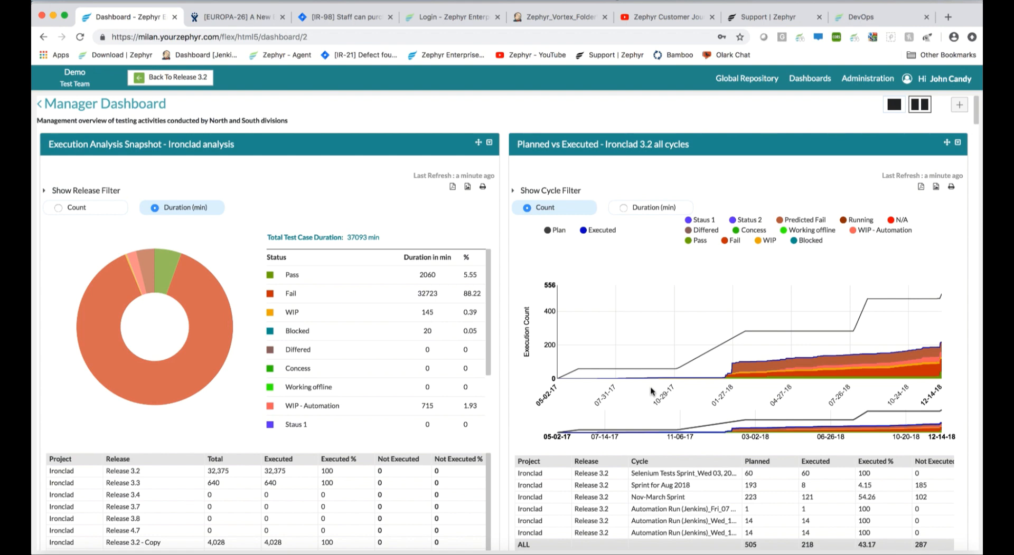
- Review the Manager Dashboard's gadgets down to Test Execution By Cycle and drill into the Nov-March Sprint's failed executions
scroll(652, 392, down, 10)
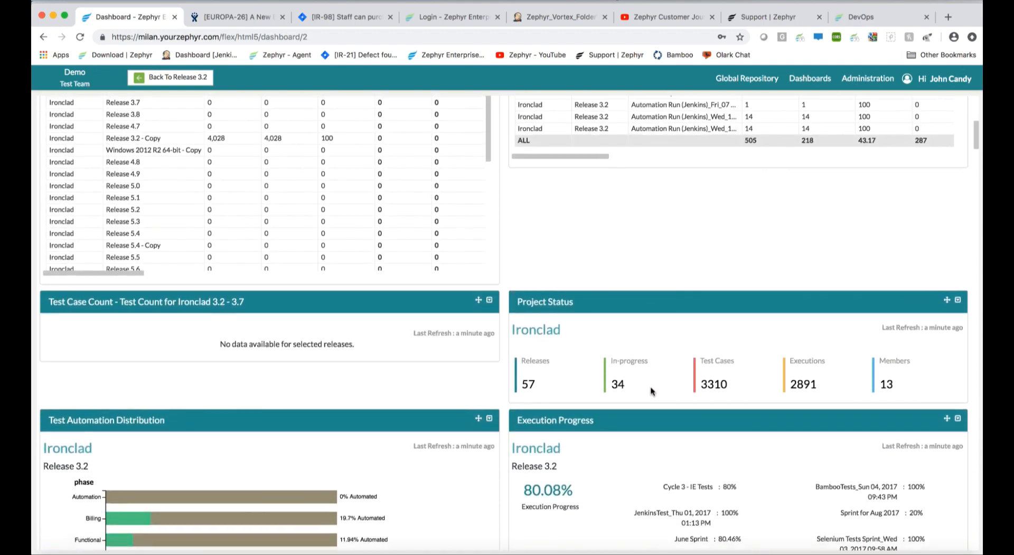
scroll(589, 369, down, 7)
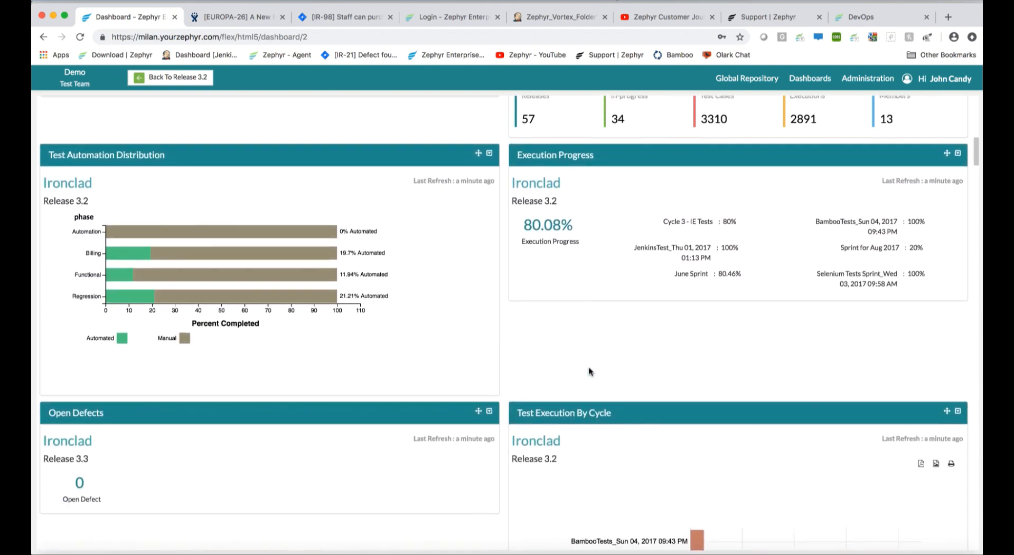
scroll(576, 419, down, 5)
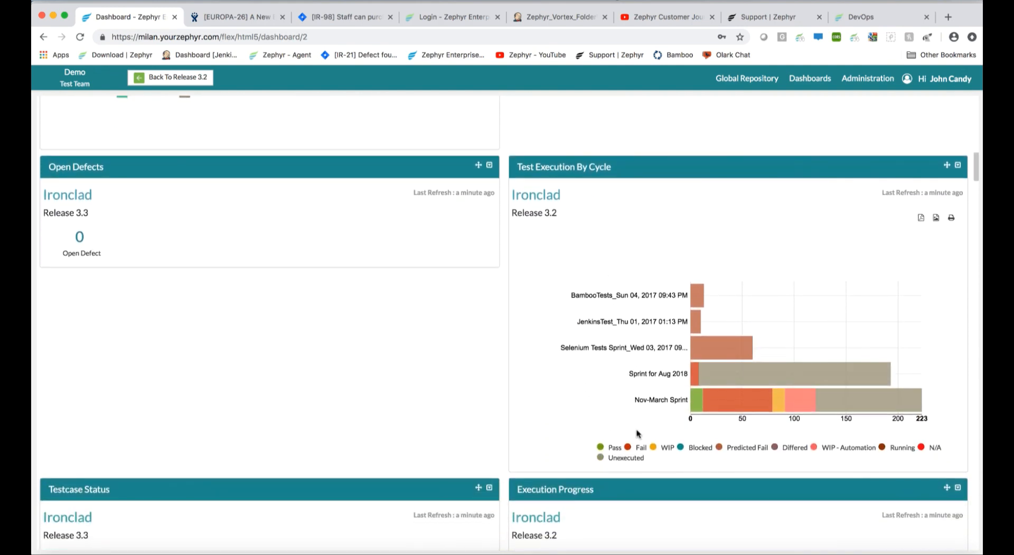
scroll(636, 434, down, 1)
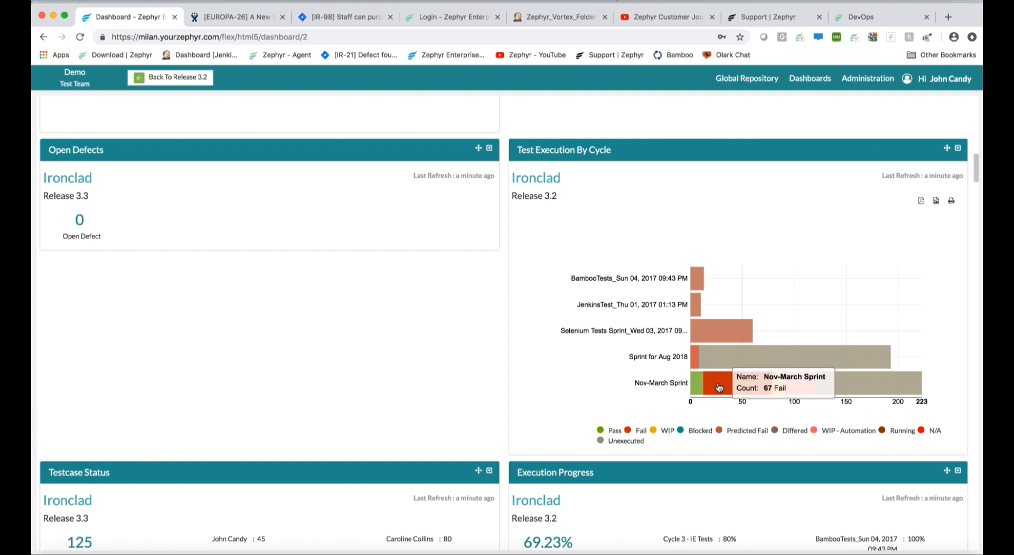
click(718, 385)
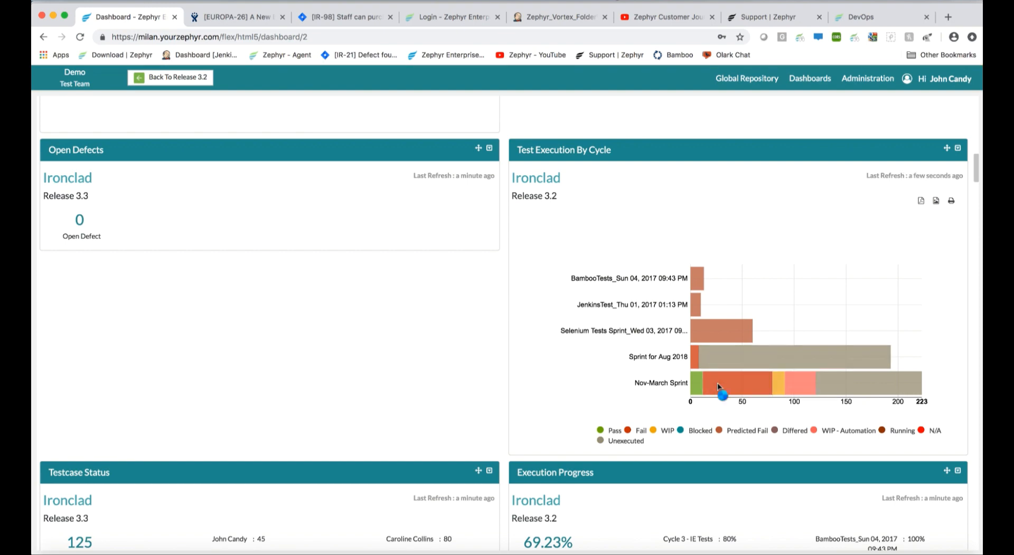
- Review the Daily Pulse and Requirement Status gadgets and open the configuration of the Release 3.2 Execution Backlog gadget filtered by priority
scroll(718, 388, down, 8)
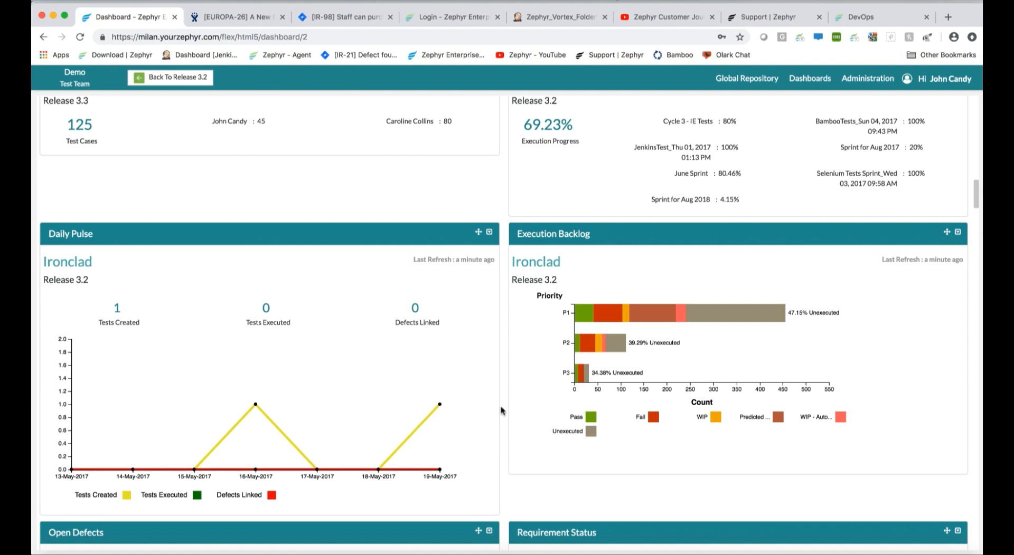
scroll(501, 411, down, 1)
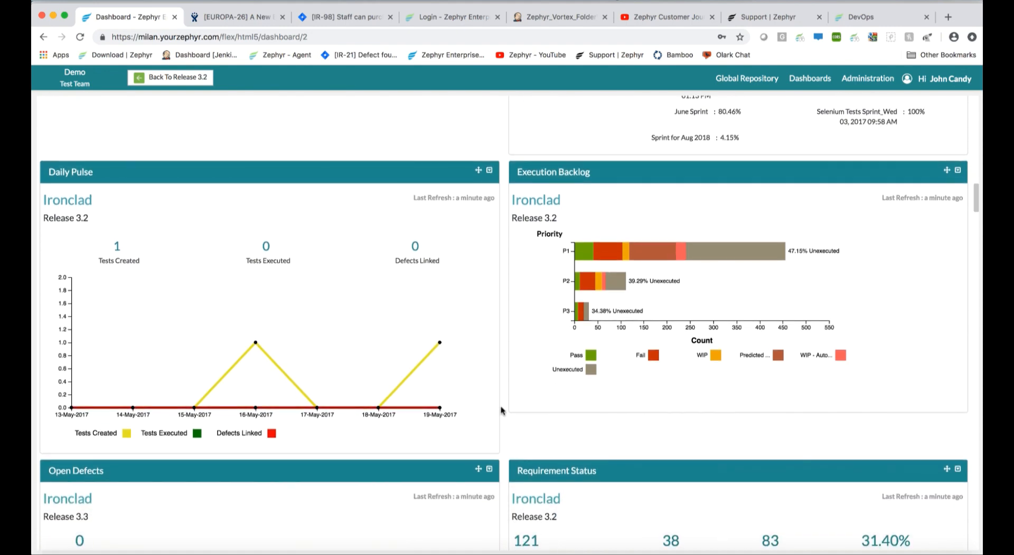
scroll(502, 411, down, 3)
scroll(502, 411, up, 2)
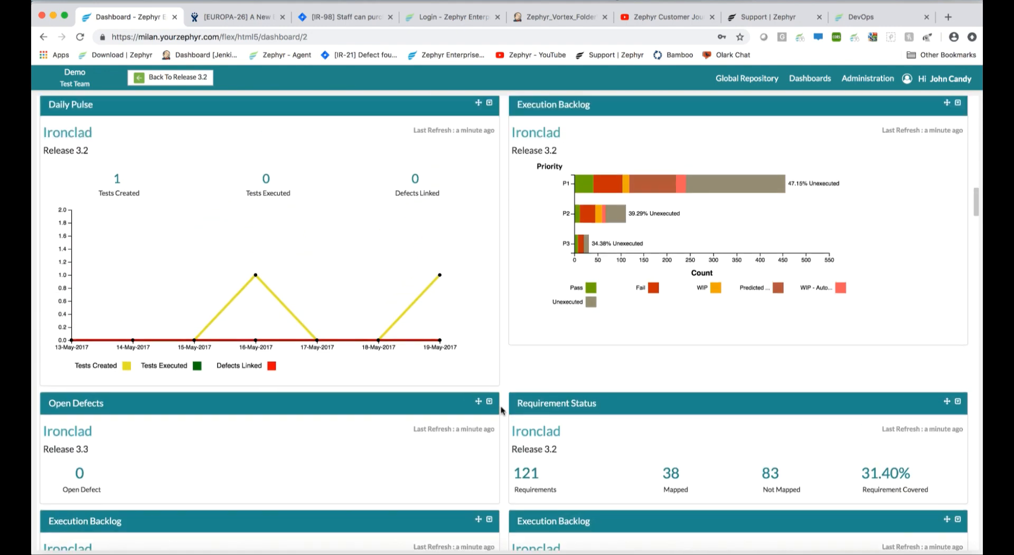
scroll(501, 411, up, 1)
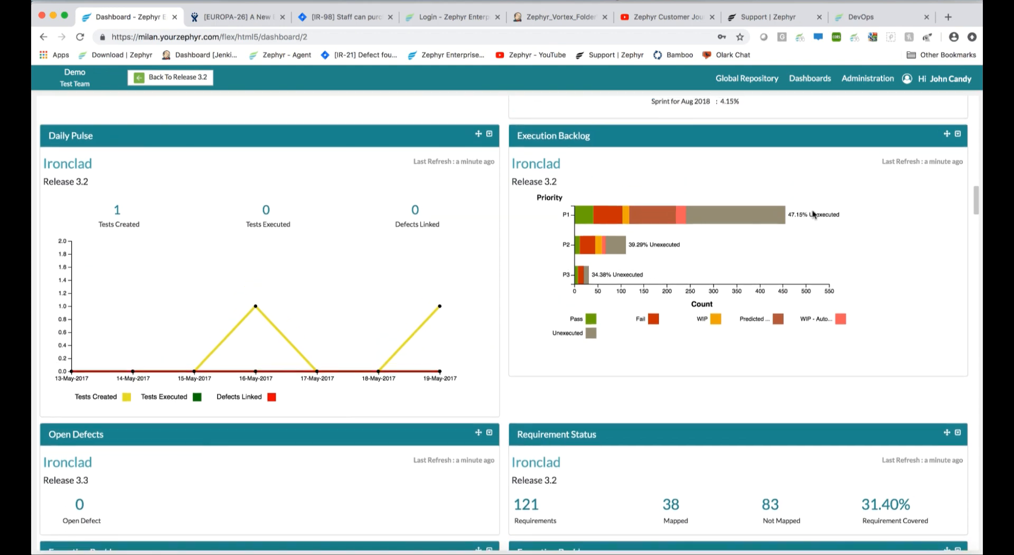
click(957, 135)
click(943, 164)
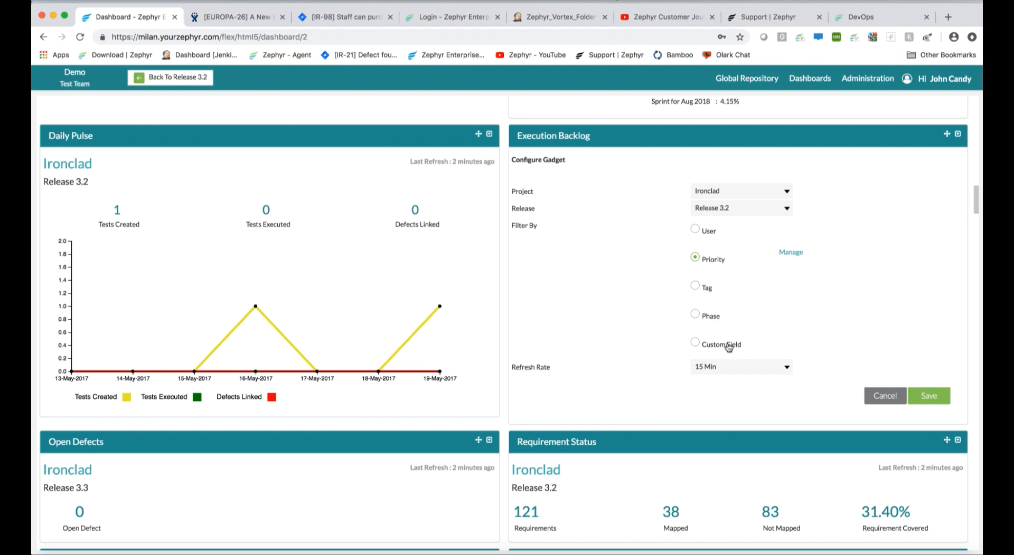
- Examine the gadgets further down the Manager Dashboard, including Traceability and the Sample Project's Execution Backlog, and return to its beginning
scroll(727, 350, down, 10)
scroll(727, 344, down, 5)
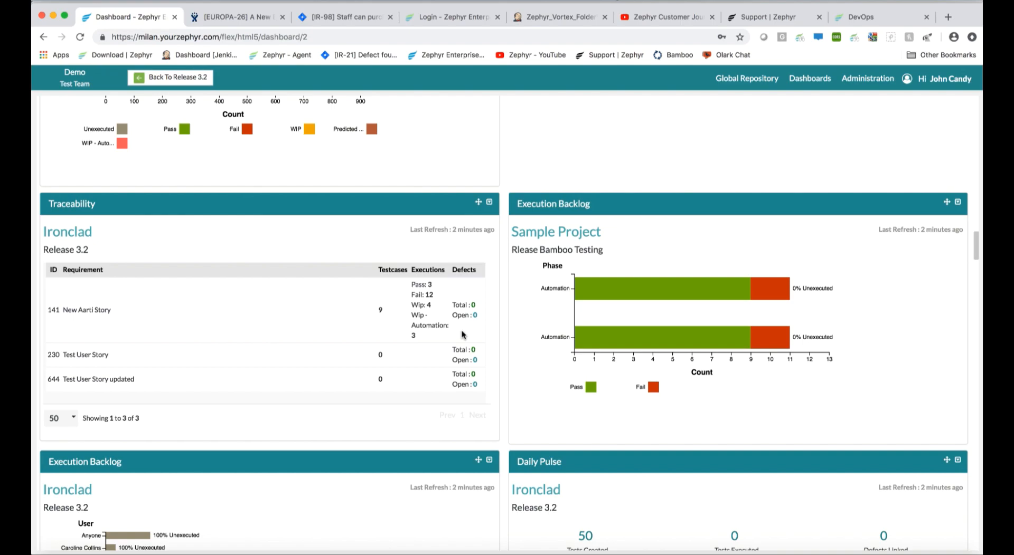
scroll(462, 334, up, 20)
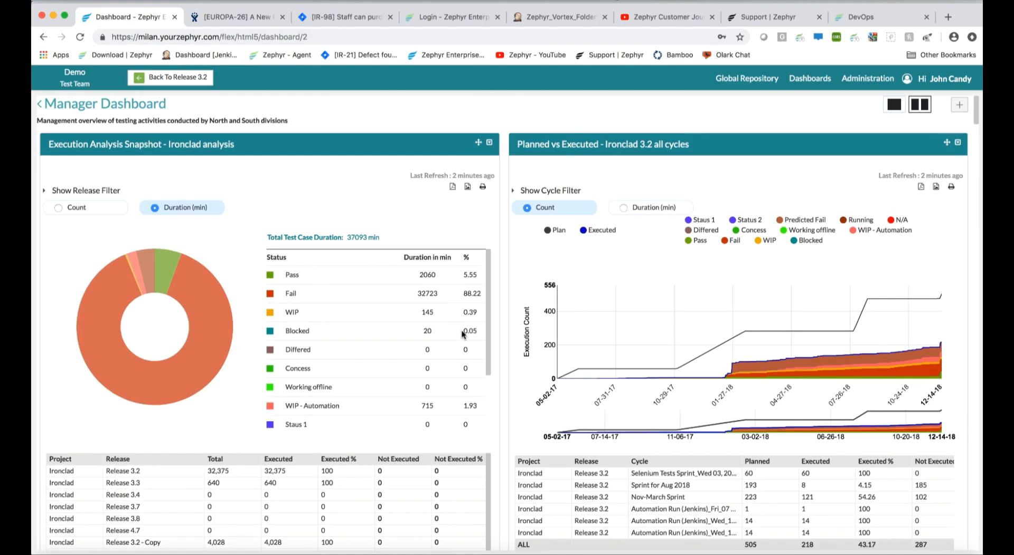
- Open the Manager Dashboard's Add Gadget catalogue and look through the available gadgets, including the test automation and test case ones
click(959, 105)
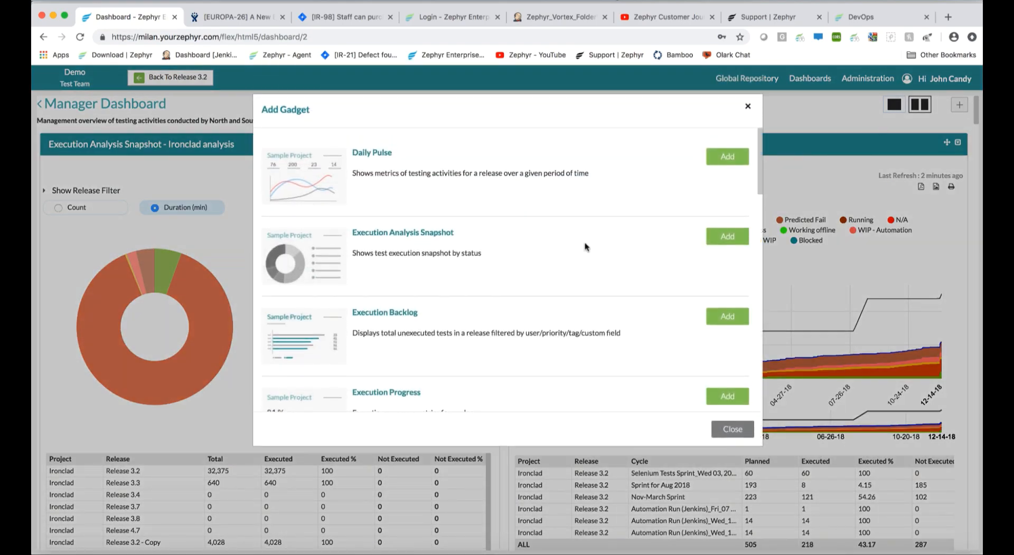
scroll(547, 379, down, 20)
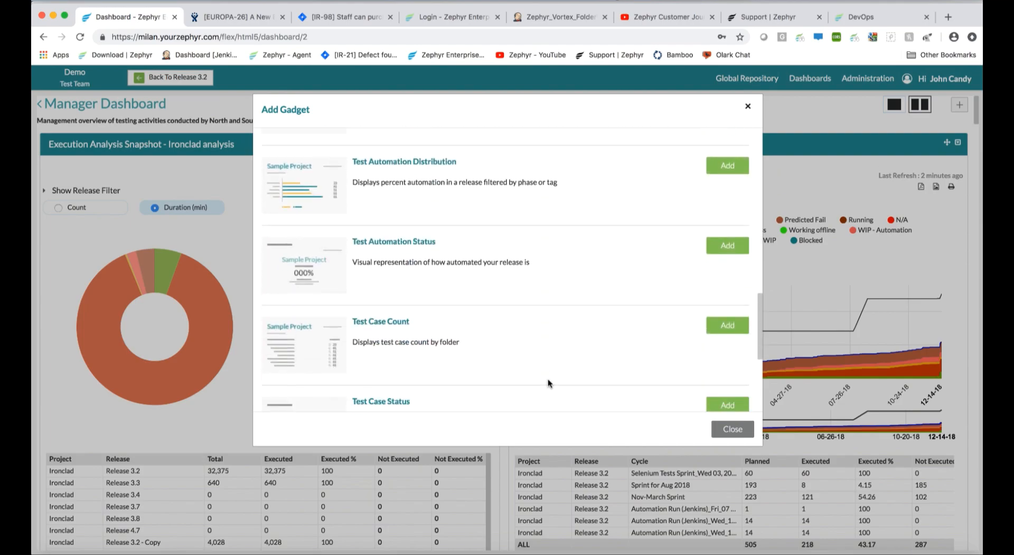
scroll(547, 379, down, 5)
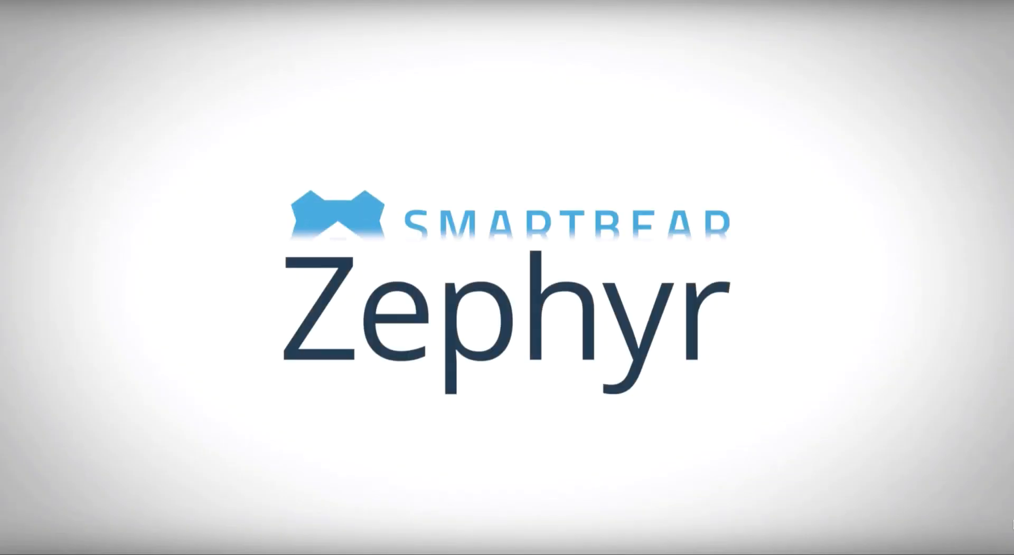